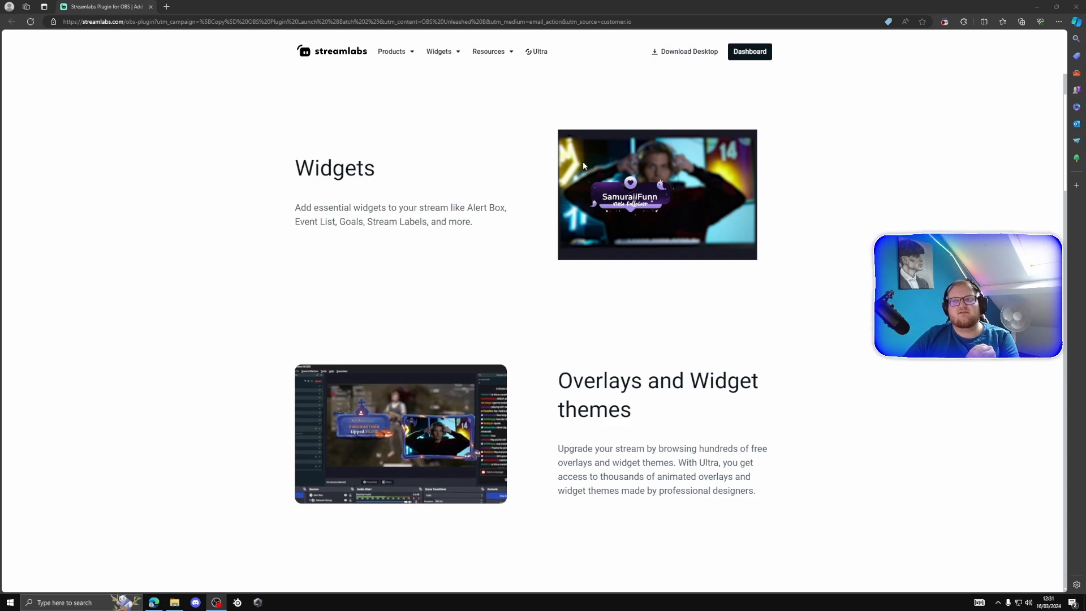
- Look over the plugin's features, download the Streamlabs Plugin for OBS, and start its setup
scroll(830, 178, down, 3)
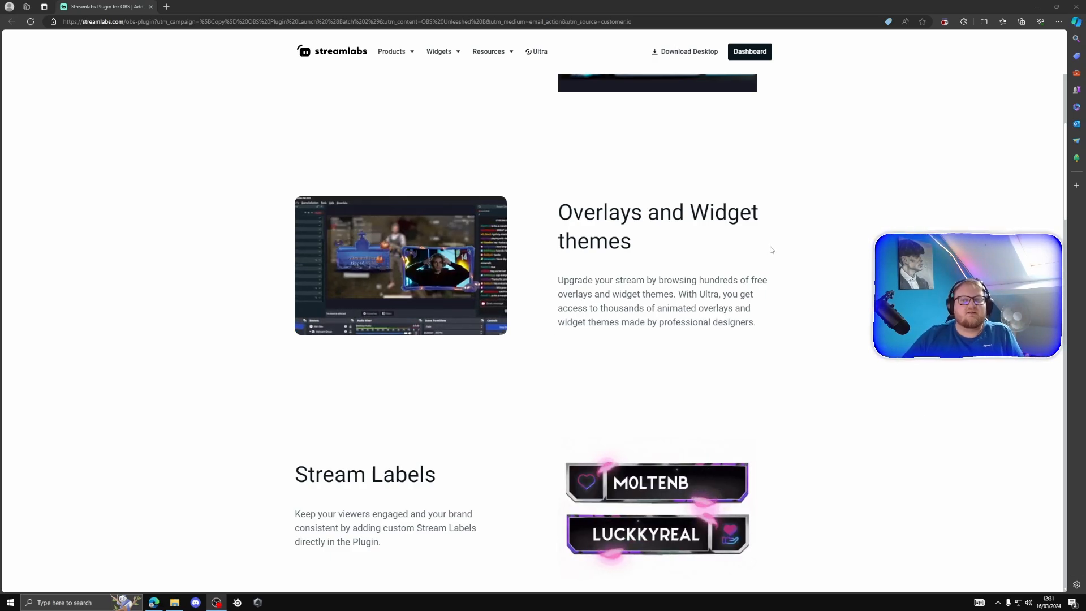
scroll(770, 250, down, 5)
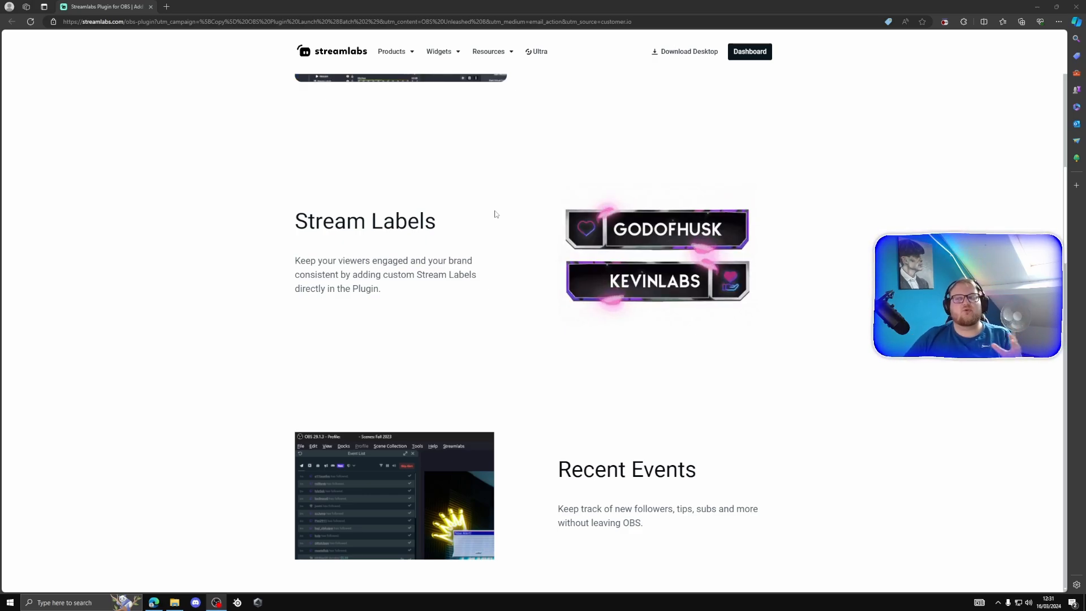
scroll(628, 359, down, 4)
scroll(659, 356, down, 4)
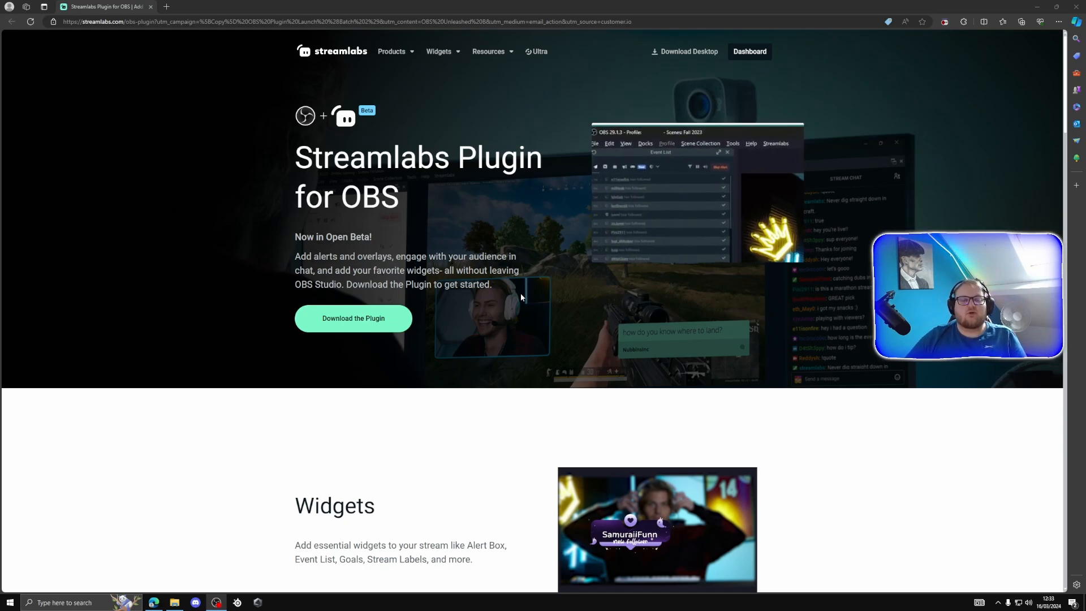
click(363, 320)
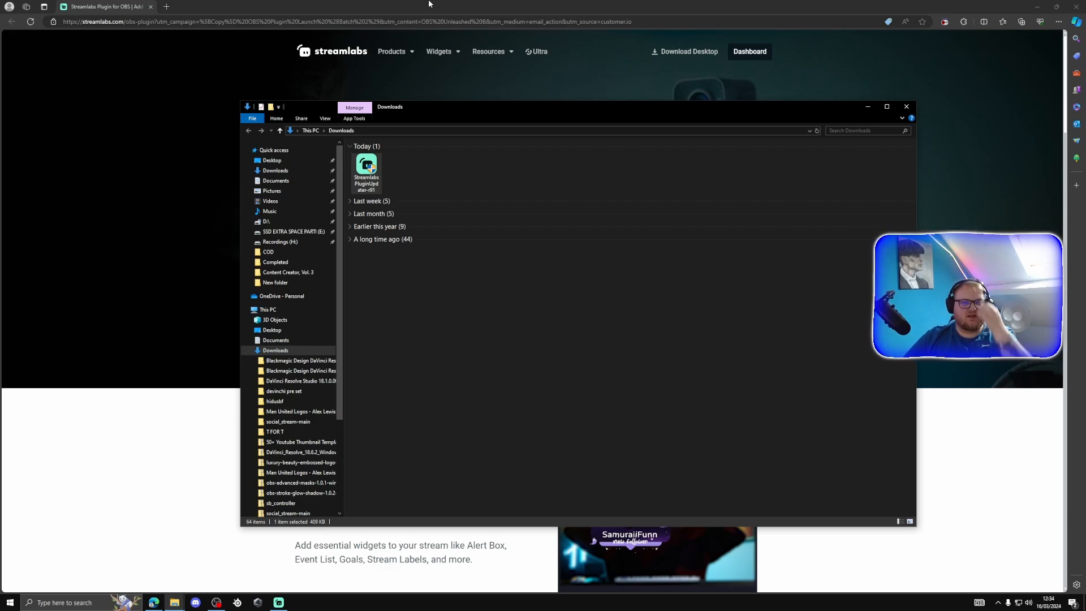
click(278, 602)
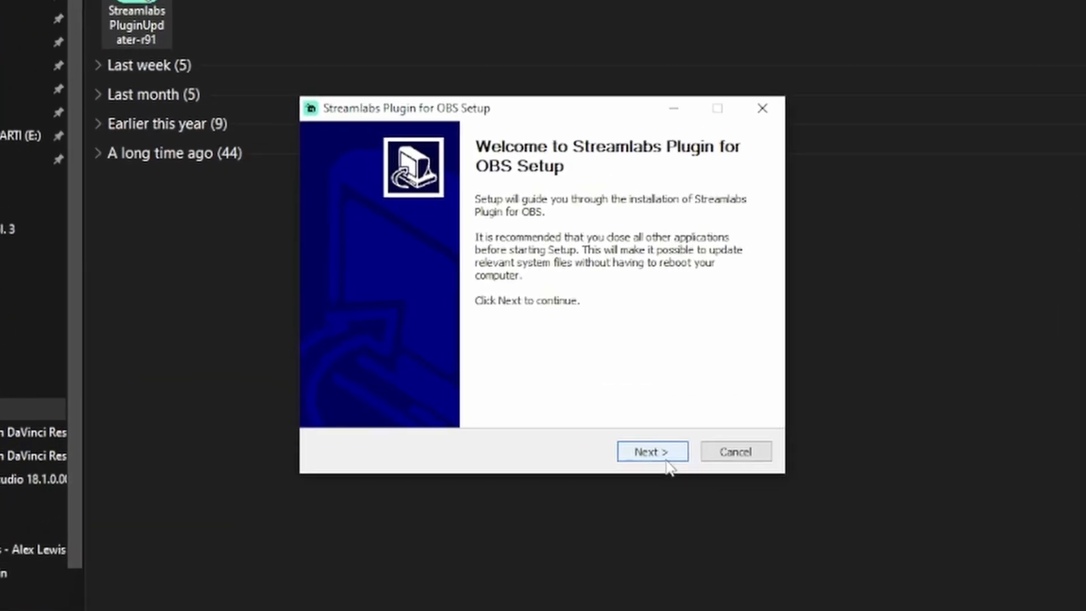
click(667, 464)
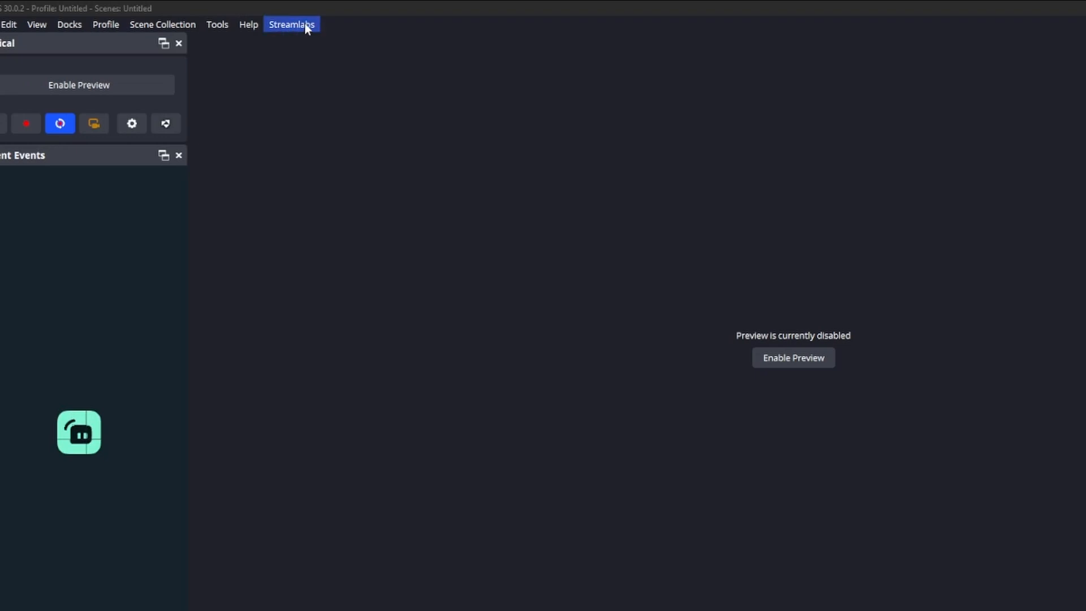
- Open the Streamlabs plugin in OBS and log in through YouTube, approving the sign-in with the Google account
click(300, 25)
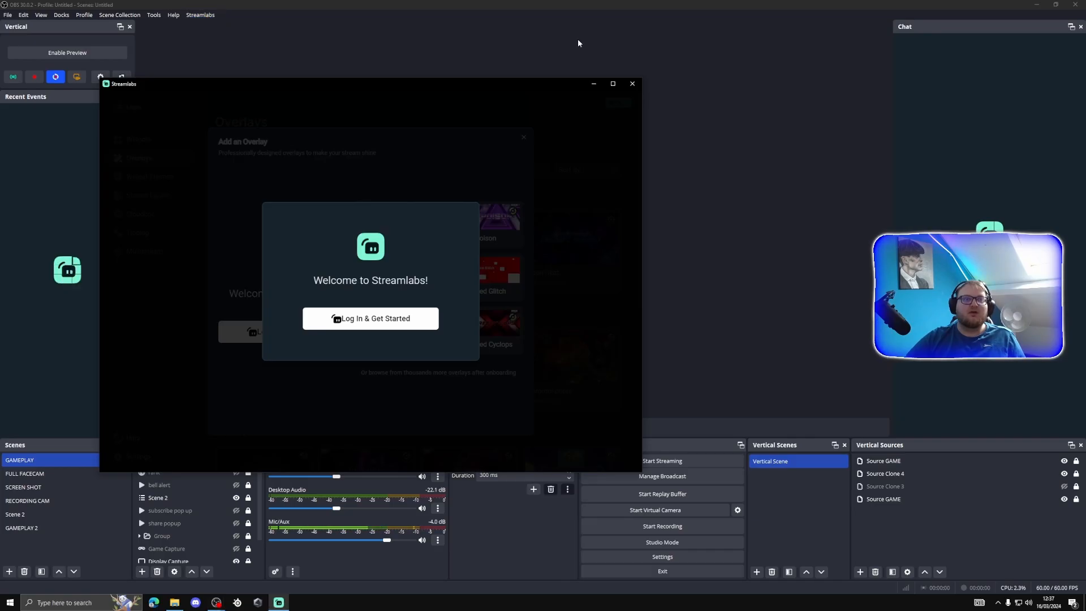
drag(342, 97, 478, 89)
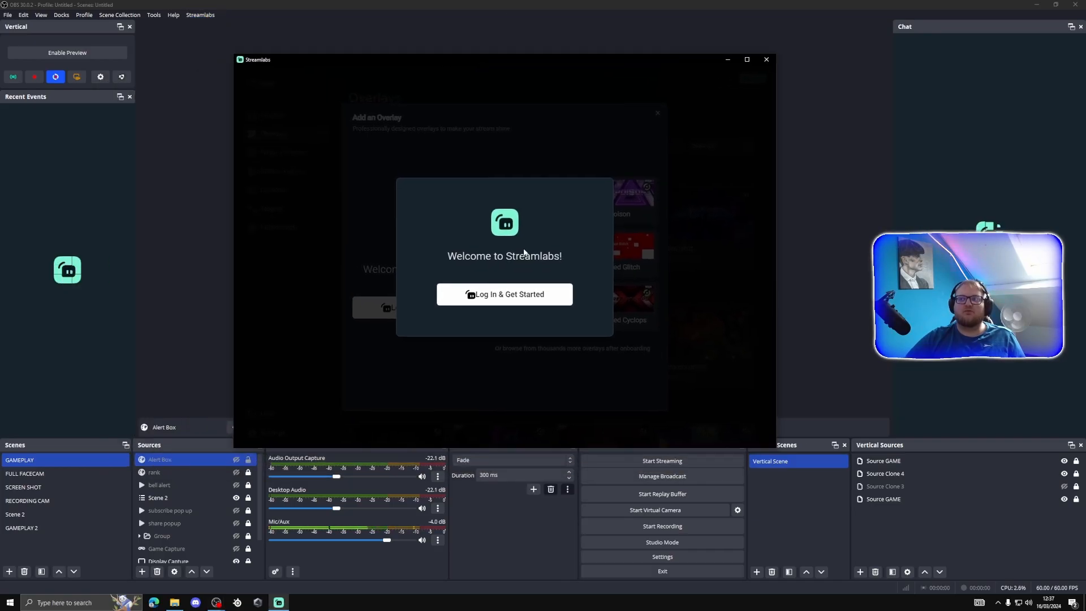
click(509, 294)
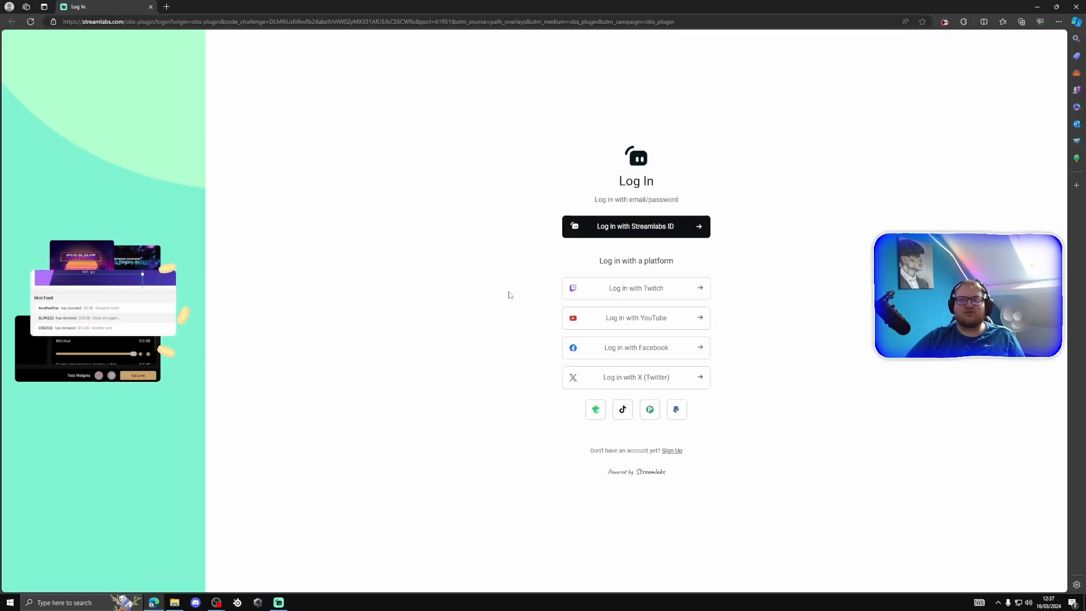
click(636, 326)
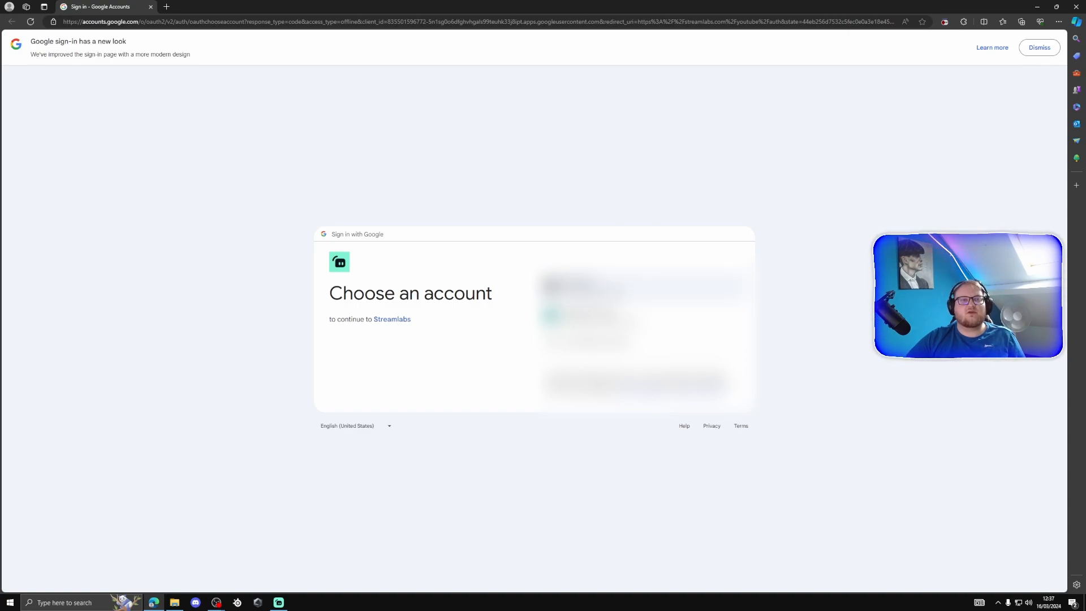
click(646, 291)
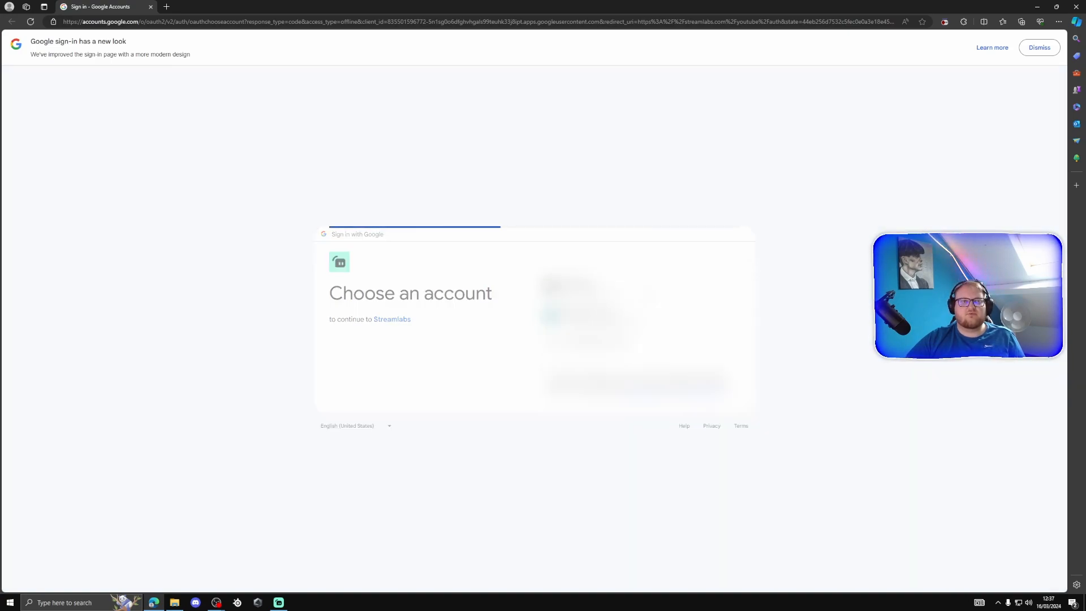
click(620, 384)
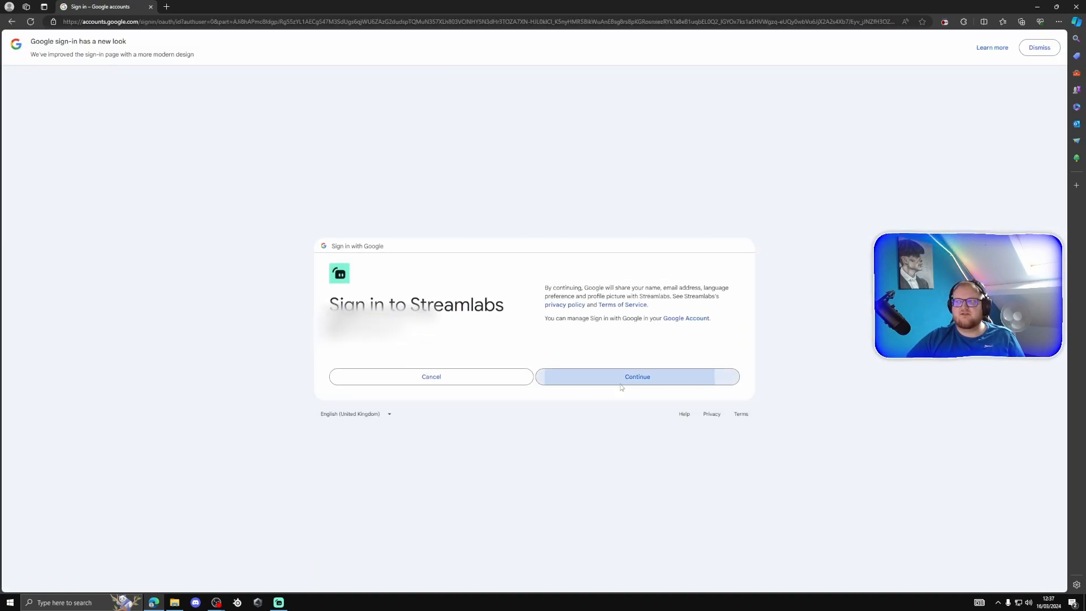
click(626, 424)
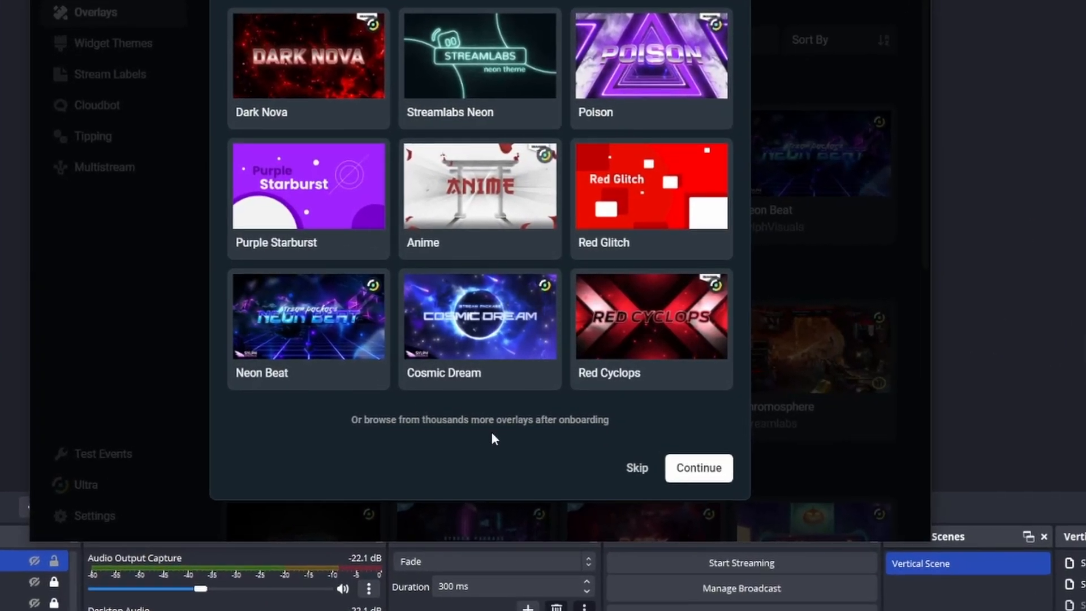
- Skip the overlay selection and PayPal setup, and dismiss the plan selection without choosing Ultra
click(633, 472)
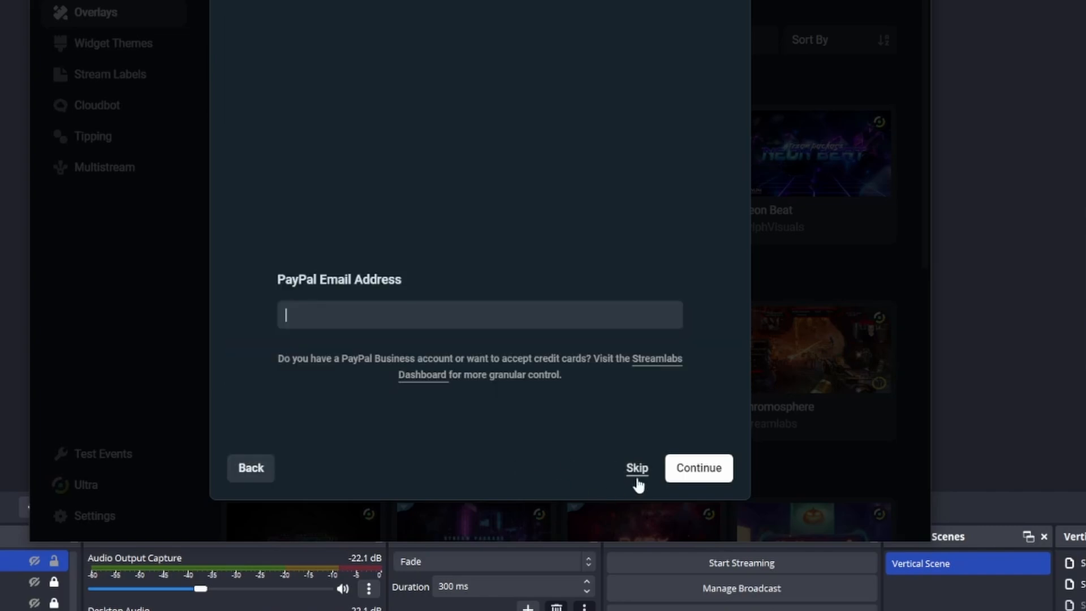
click(636, 474)
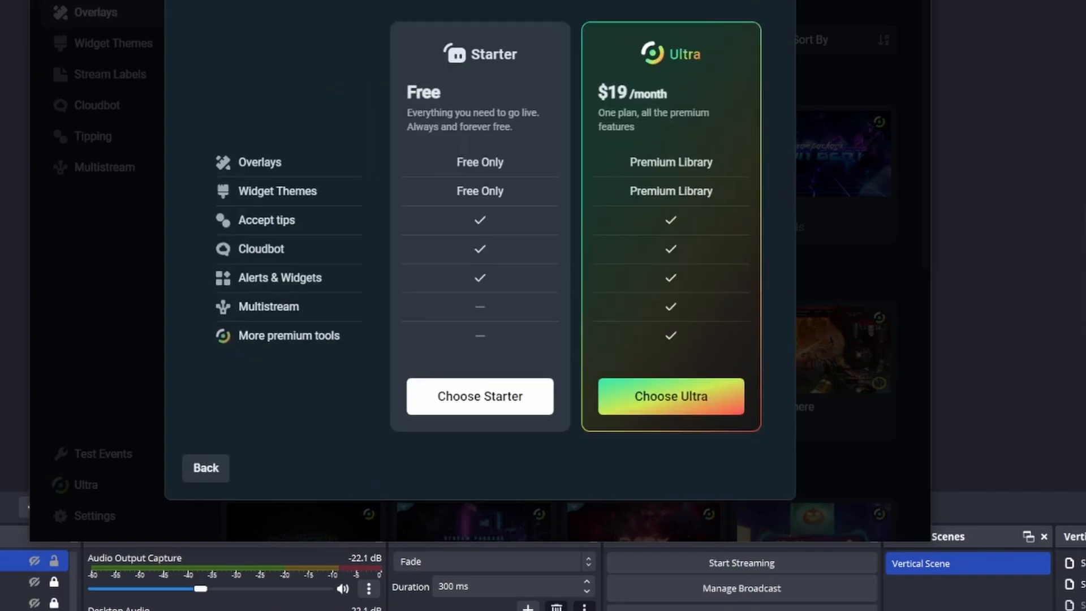
click(778, 1)
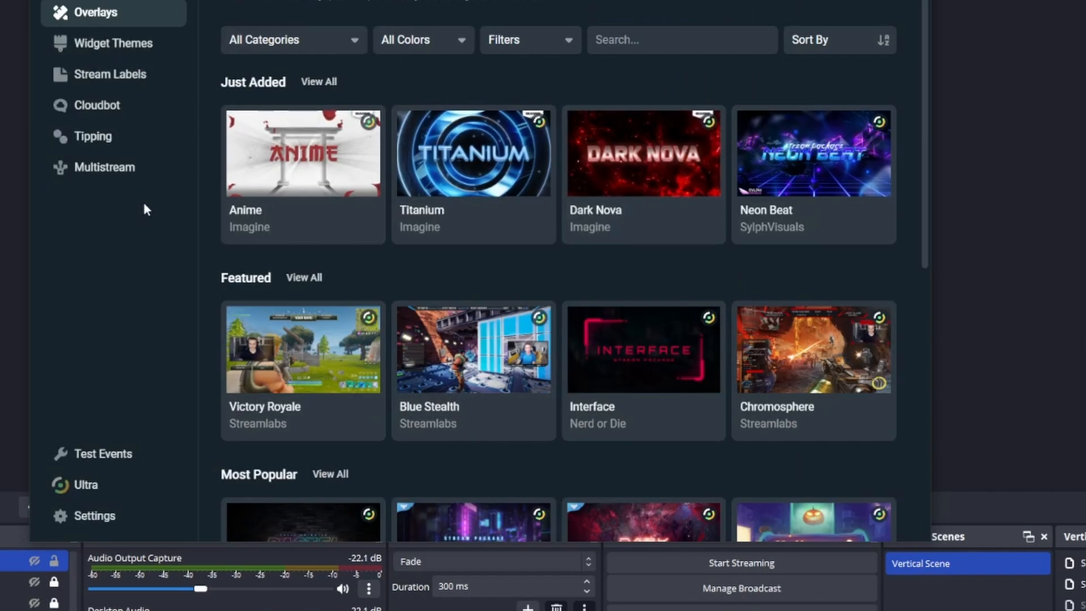
- Look through the available Streamlabs widgets and add the featured Alert Box widget to the current scene
click(93, 171)
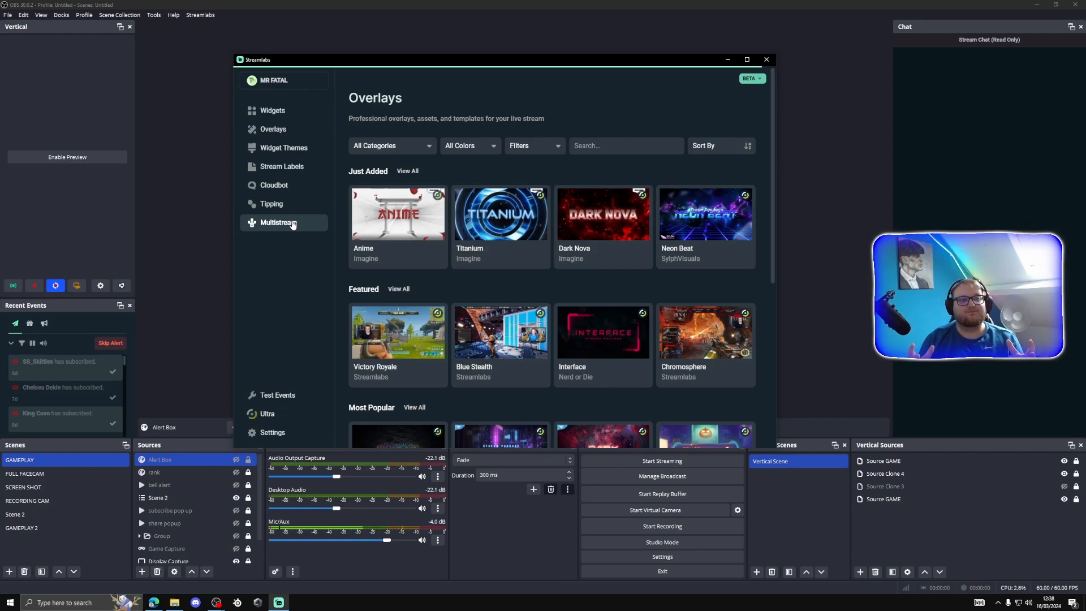
click(282, 111)
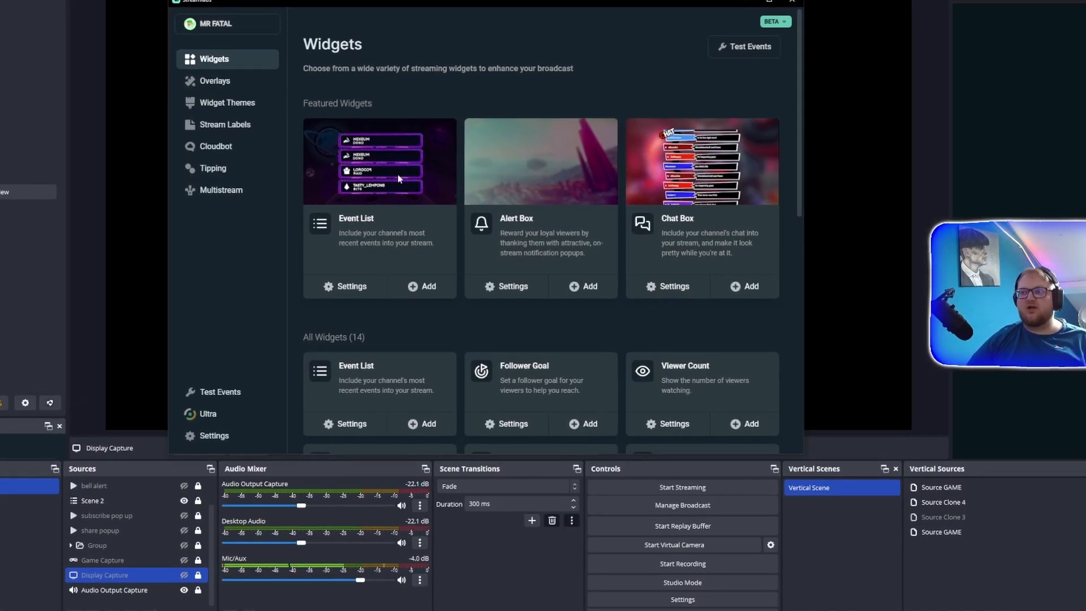
scroll(516, 235, down, 9)
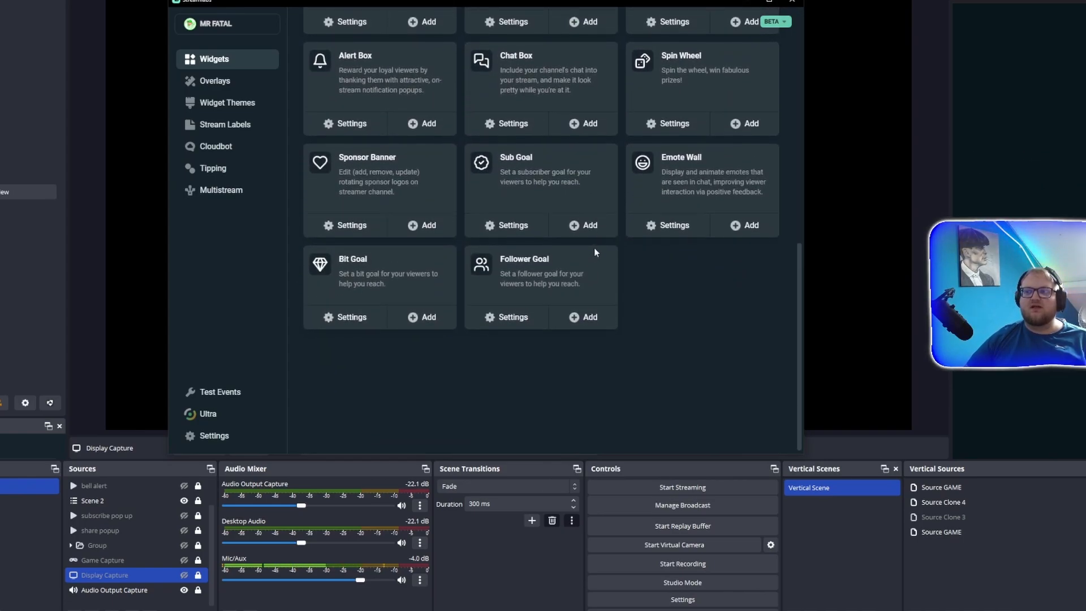
scroll(593, 247, up, 1)
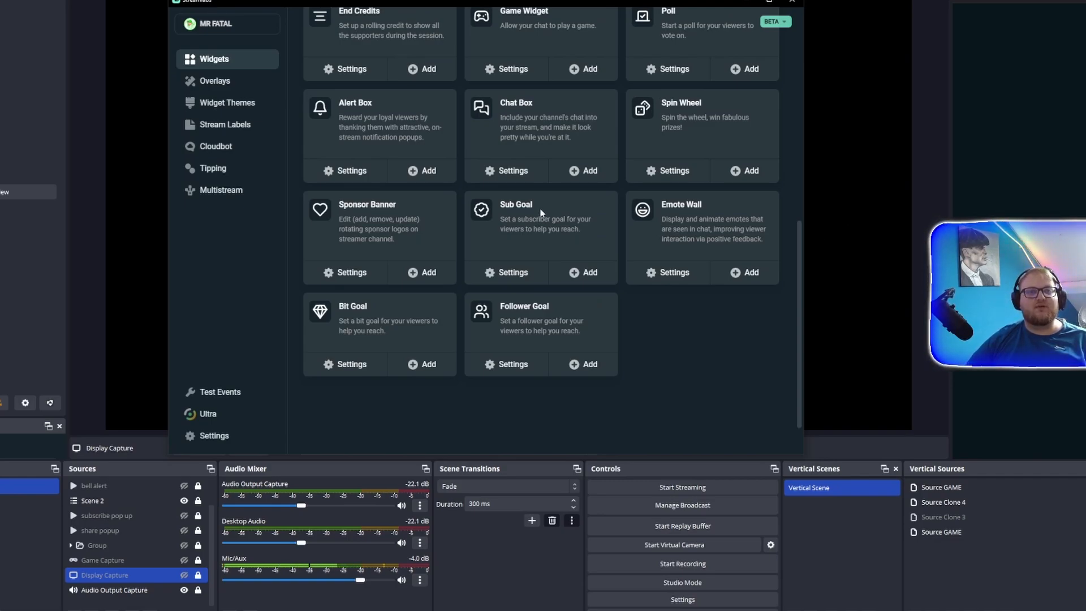
drag(368, 10, 326, 38)
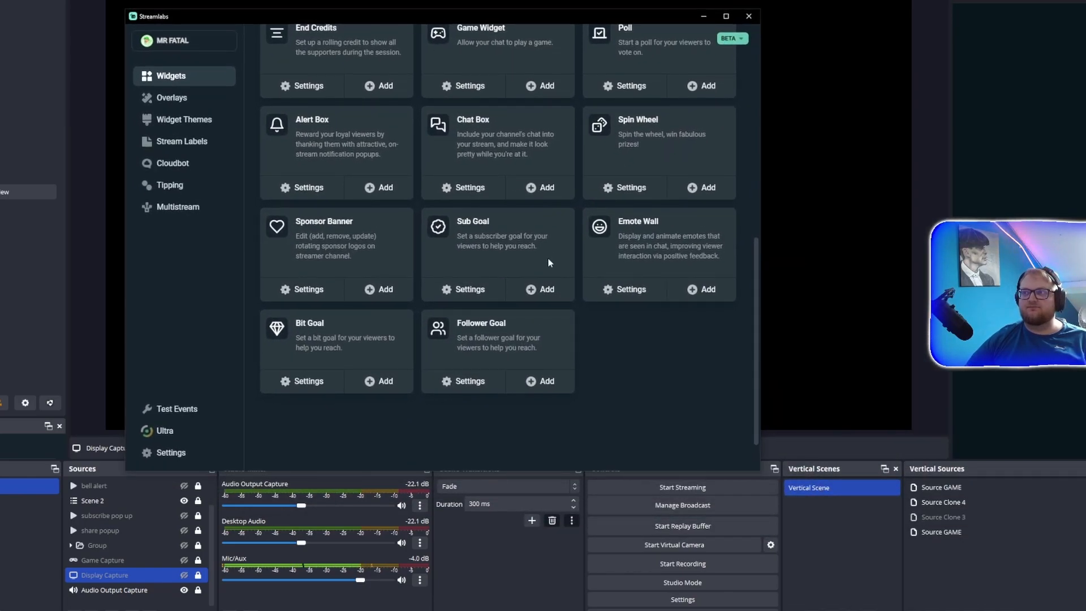
scroll(482, 146, up, 9)
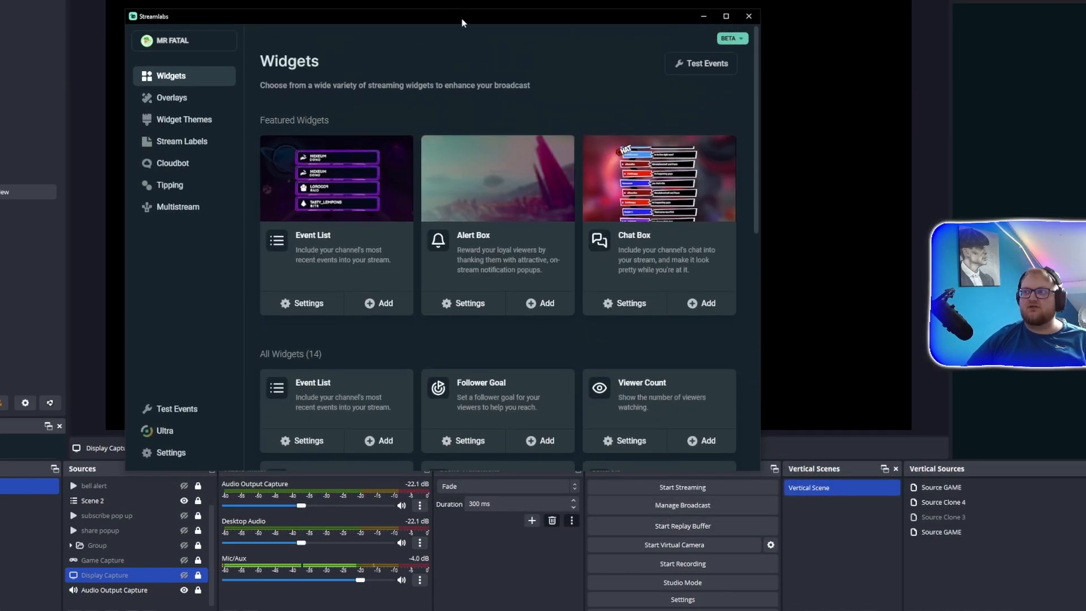
drag(462, 22, 505, 0)
click(586, 281)
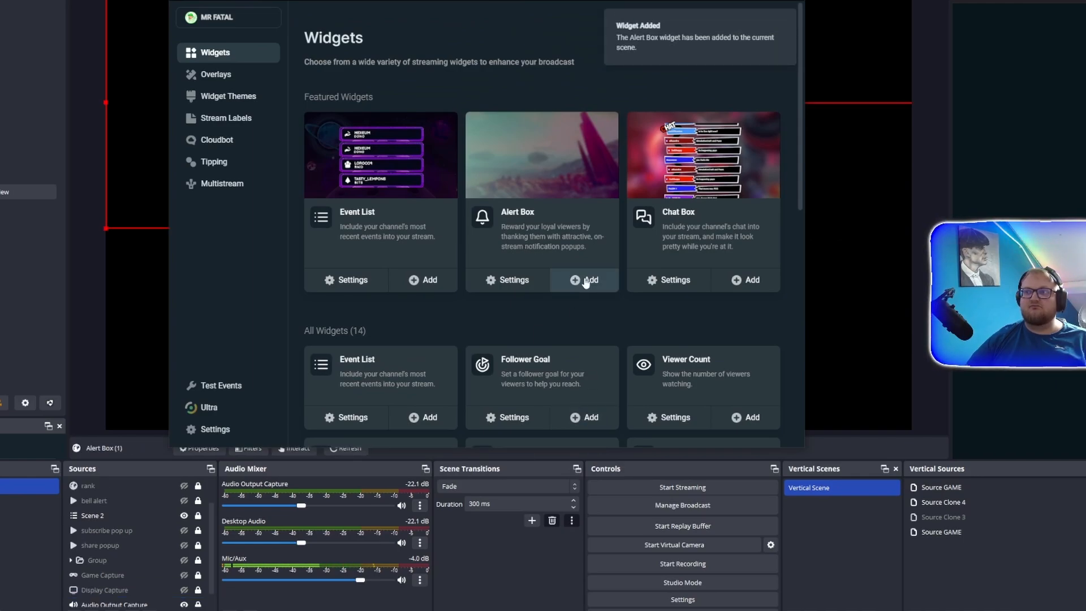
- Send a YouTube test subscription event to preview the alert in the scene, and open the Alert Box settings
drag(297, 8, 467, 5)
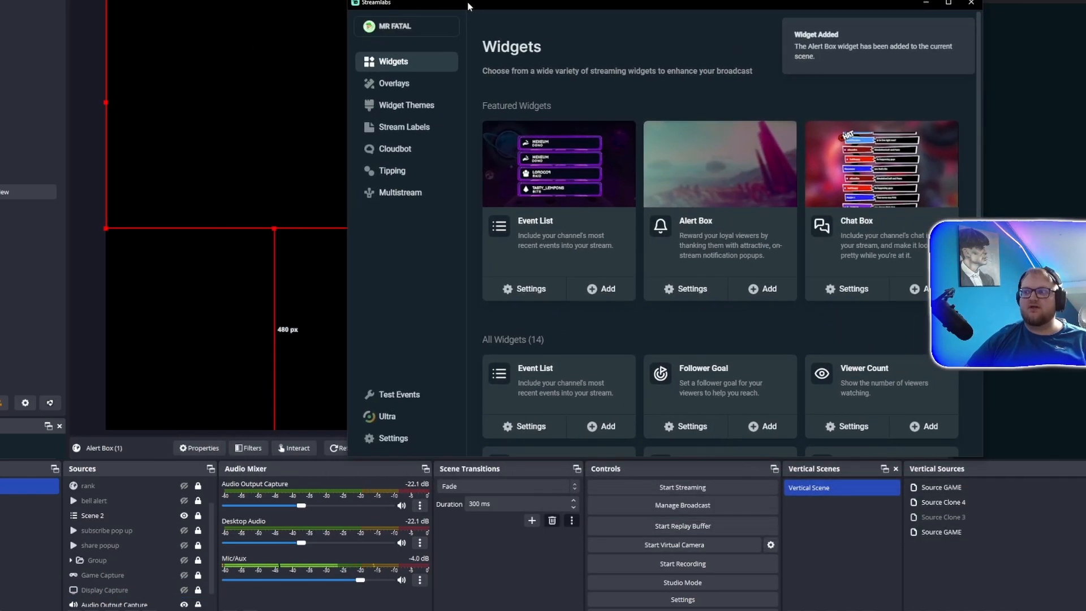
click(406, 395)
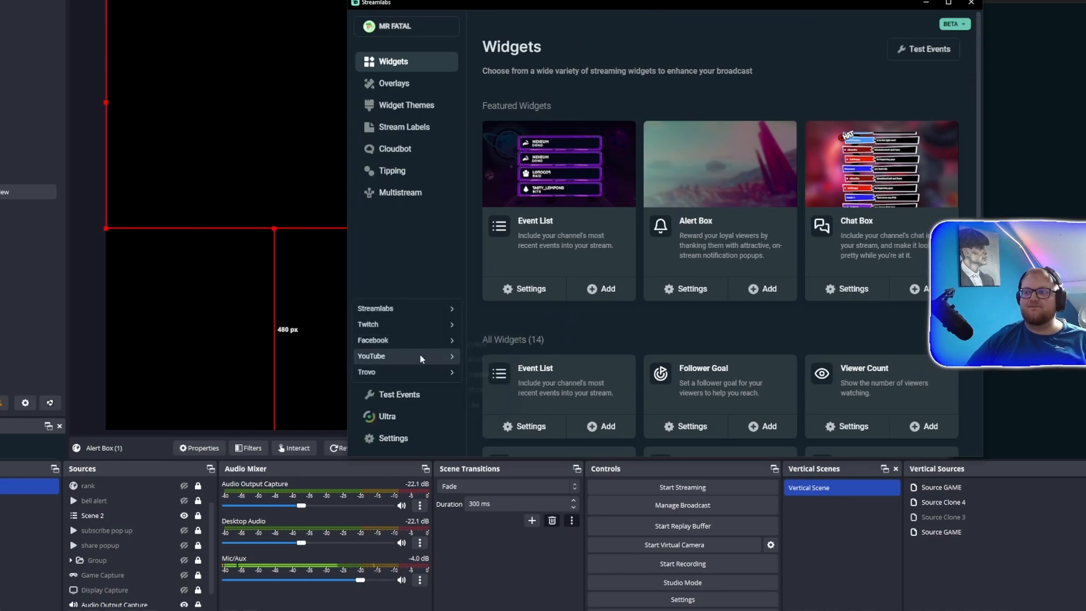
mouse_move(419, 356)
click(475, 361)
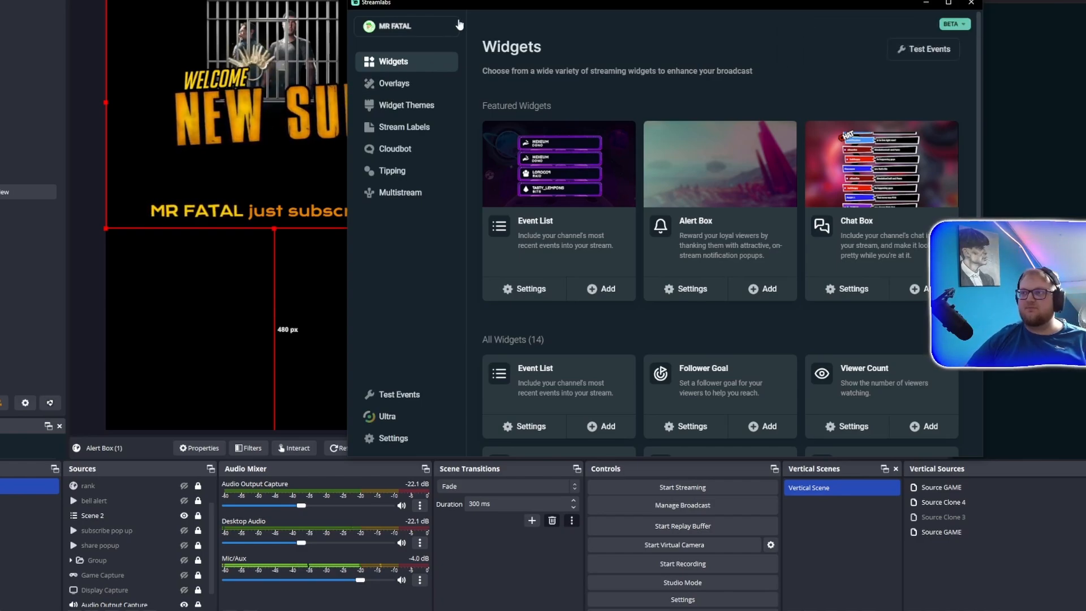
drag(475, 3, 339, 12)
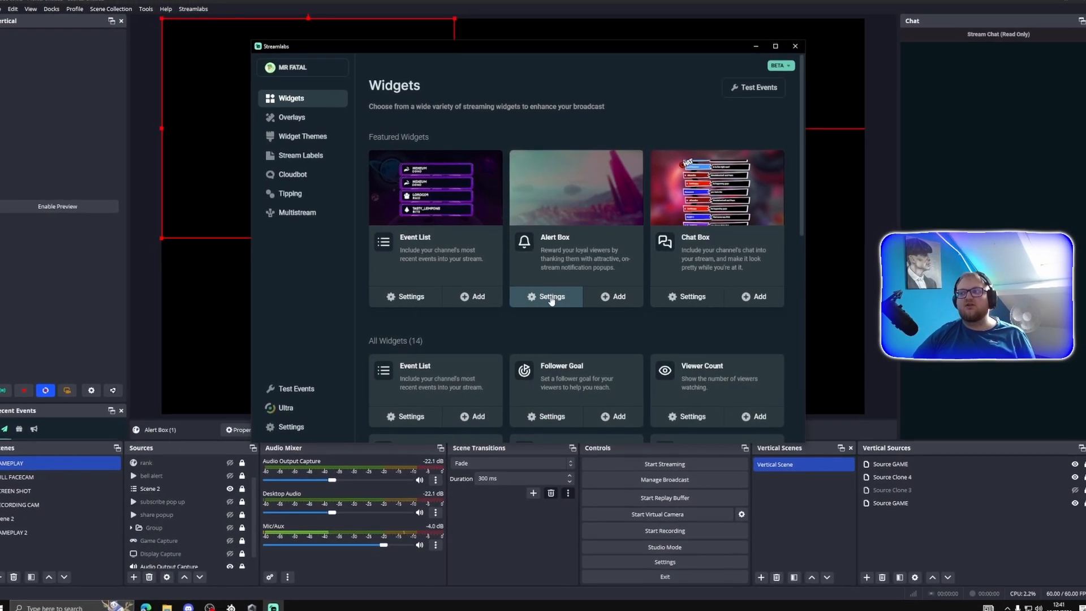
click(550, 297)
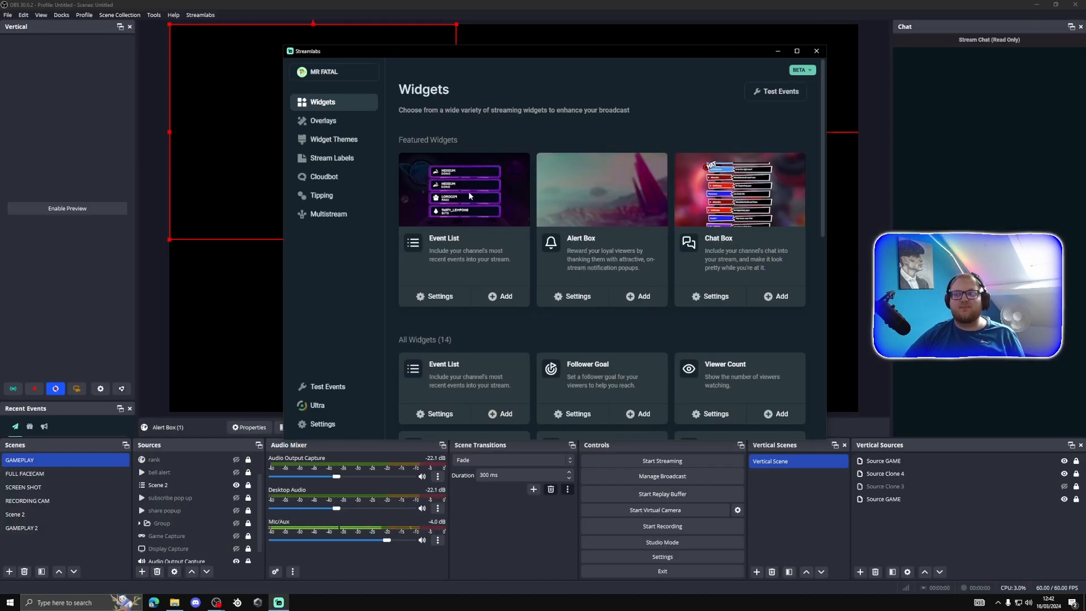
- Add the Chat Box widget to the current scene and toggle its source's visibility, leaving it shown and selected
click(768, 298)
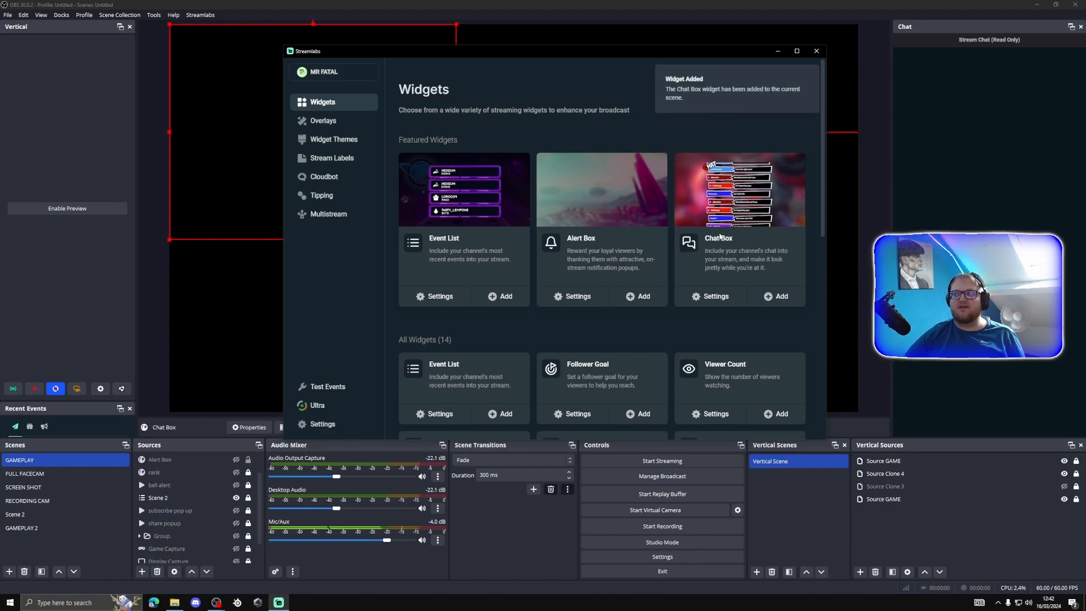
drag(536, 52, 847, 57)
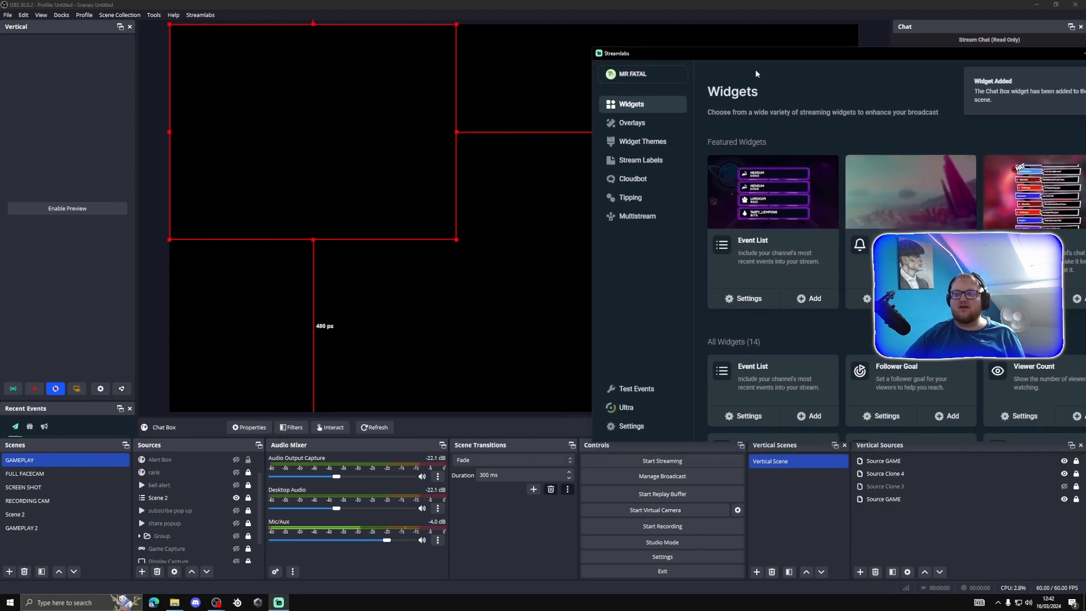
click(197, 459)
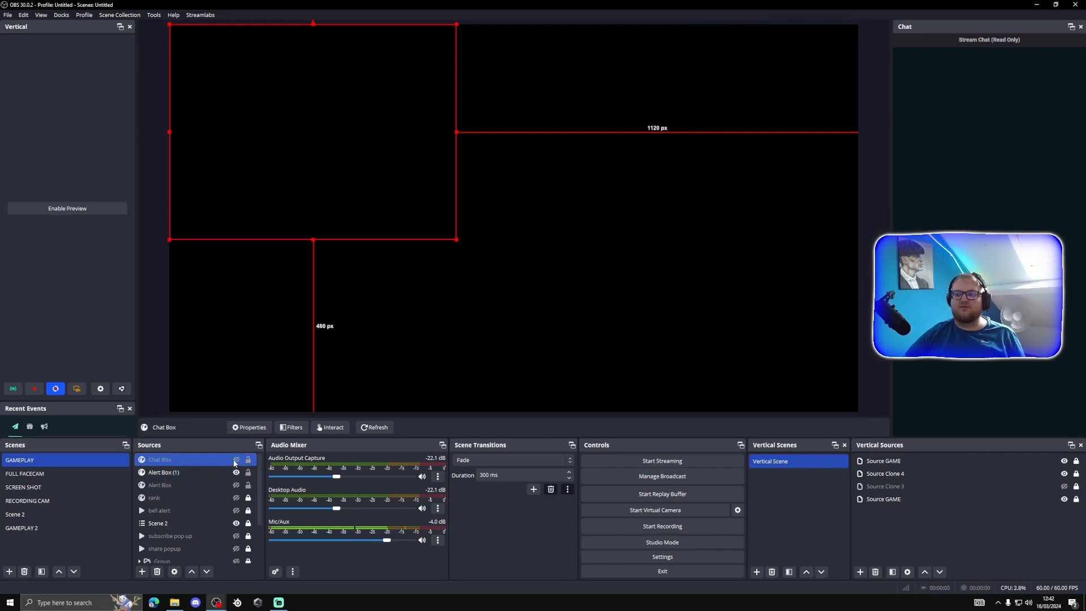
ctrl+click(225, 472)
click(219, 459)
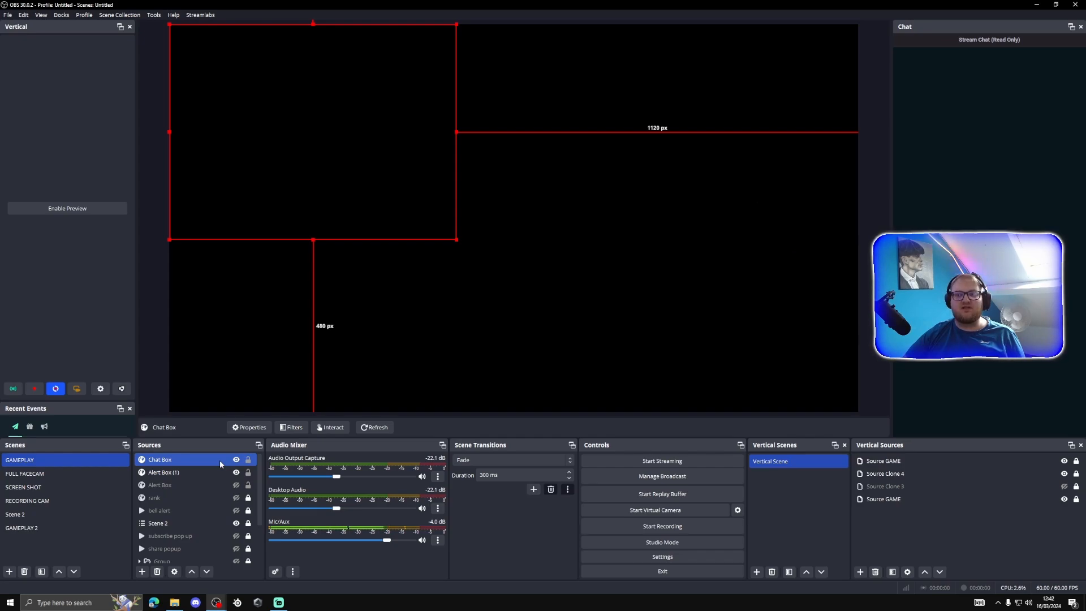
- Bring the Streamlabs window back over OBS, close it, and reopen it from within OBS
click(278, 603)
drag(768, 58, 332, 65)
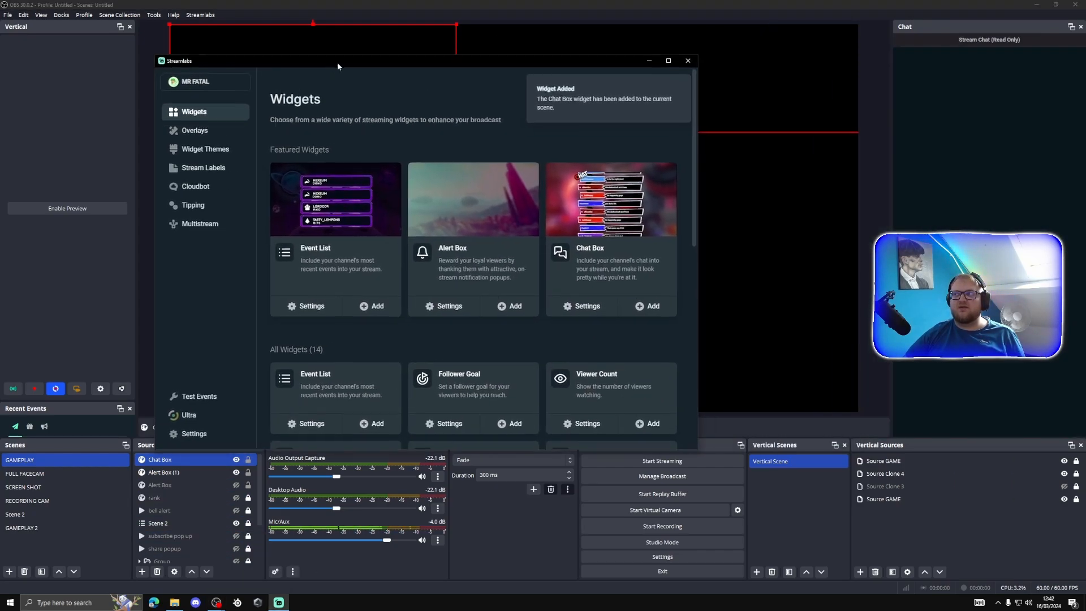
click(686, 60)
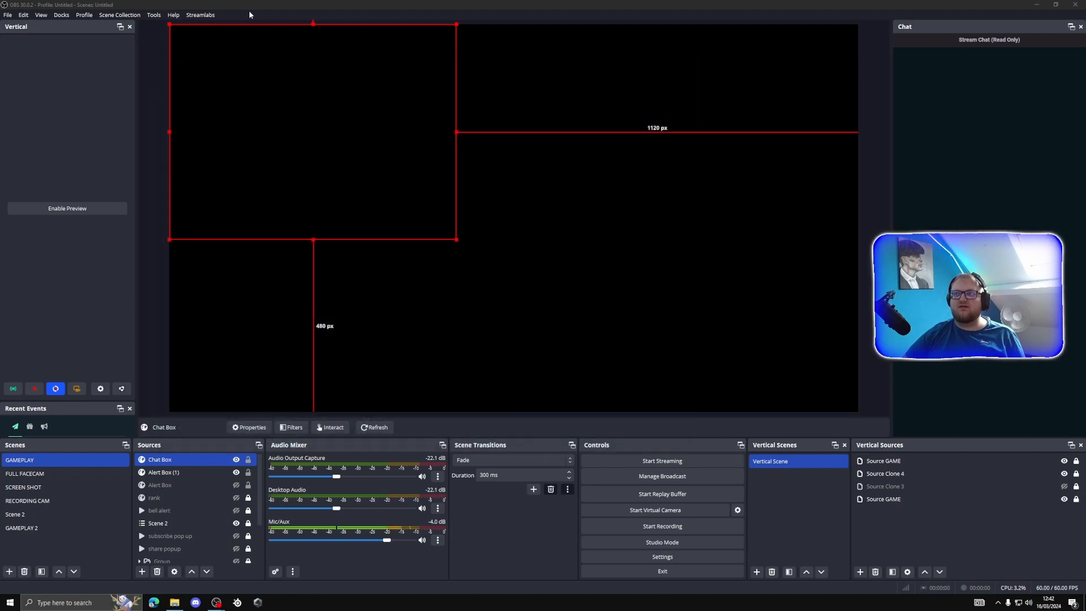
click(202, 16)
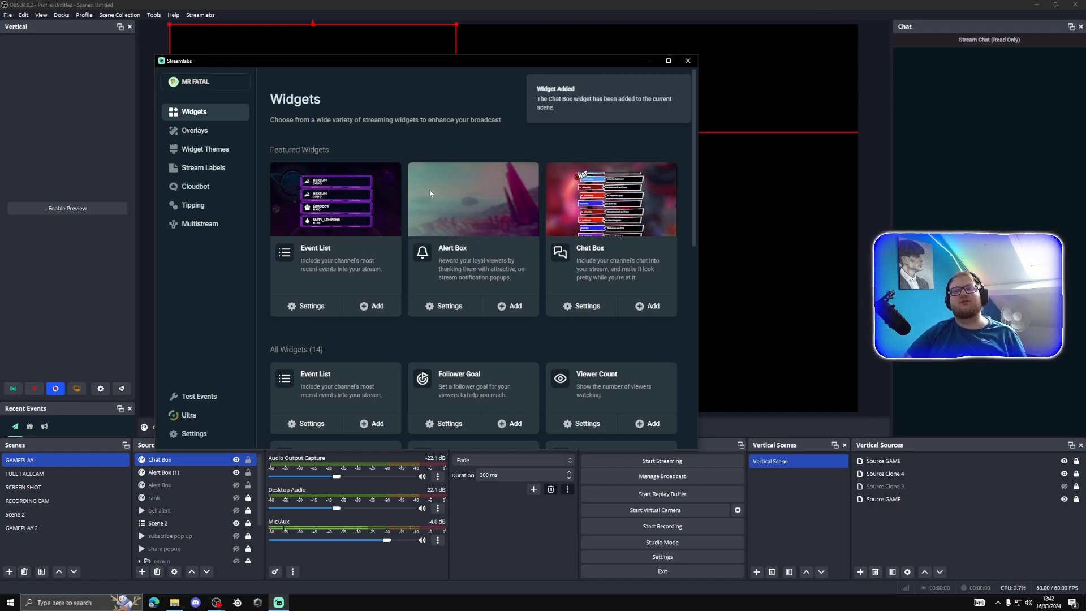
- Look through the rest of the widgets, and filter the overlays to Free and browse the available designs
scroll(526, 242, down, 2)
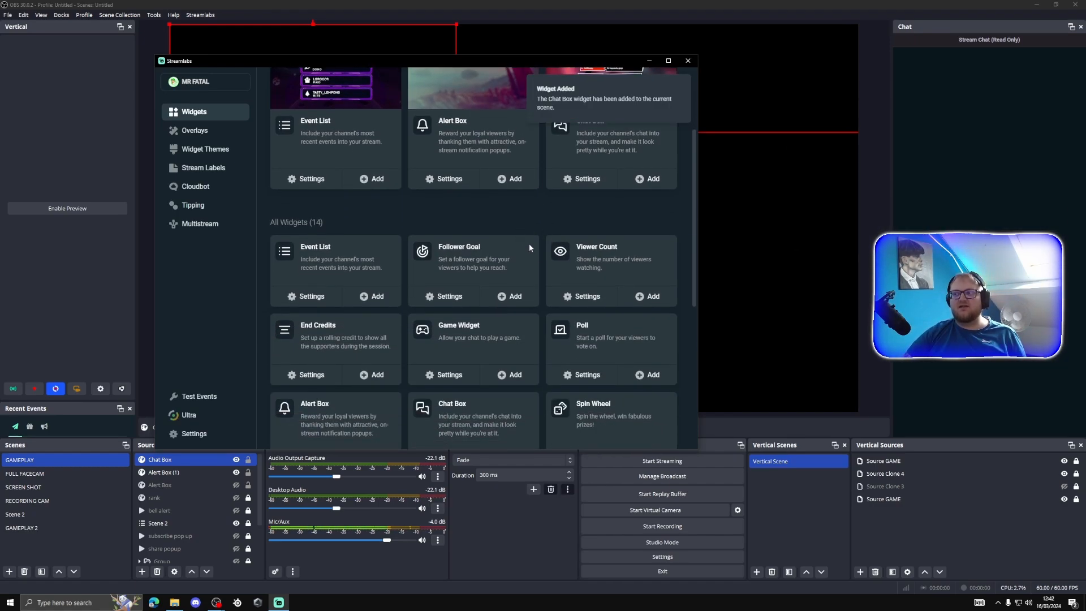
scroll(410, 252, down, 2)
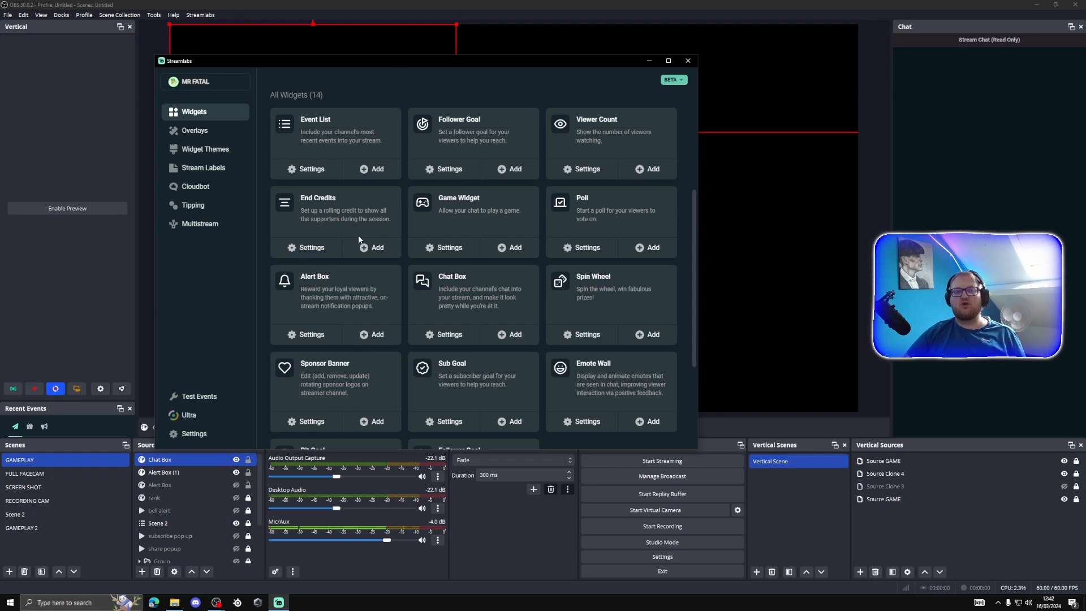
click(226, 137)
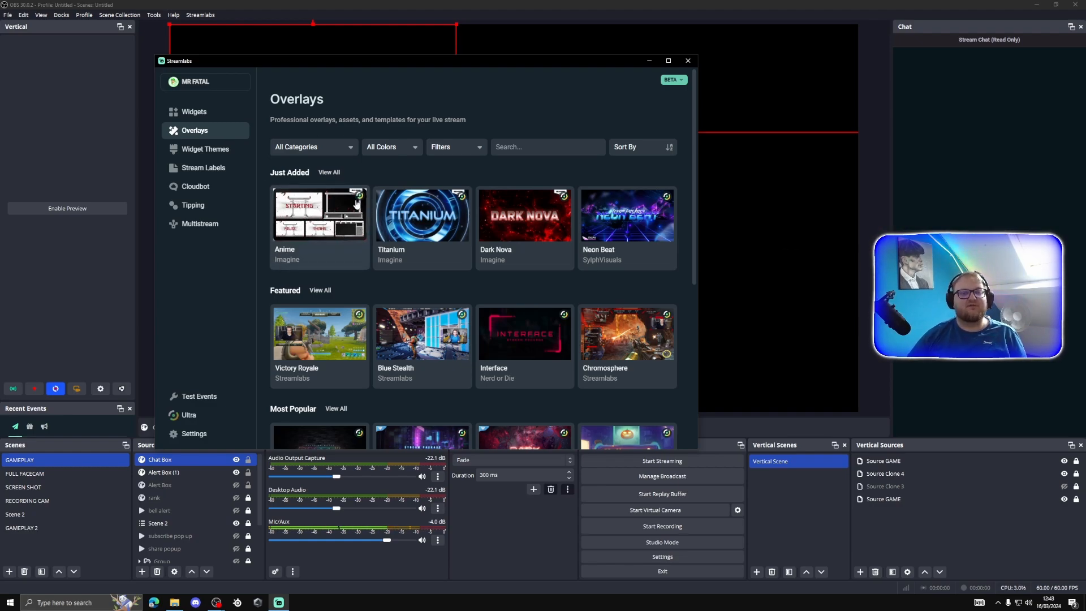
click(455, 147)
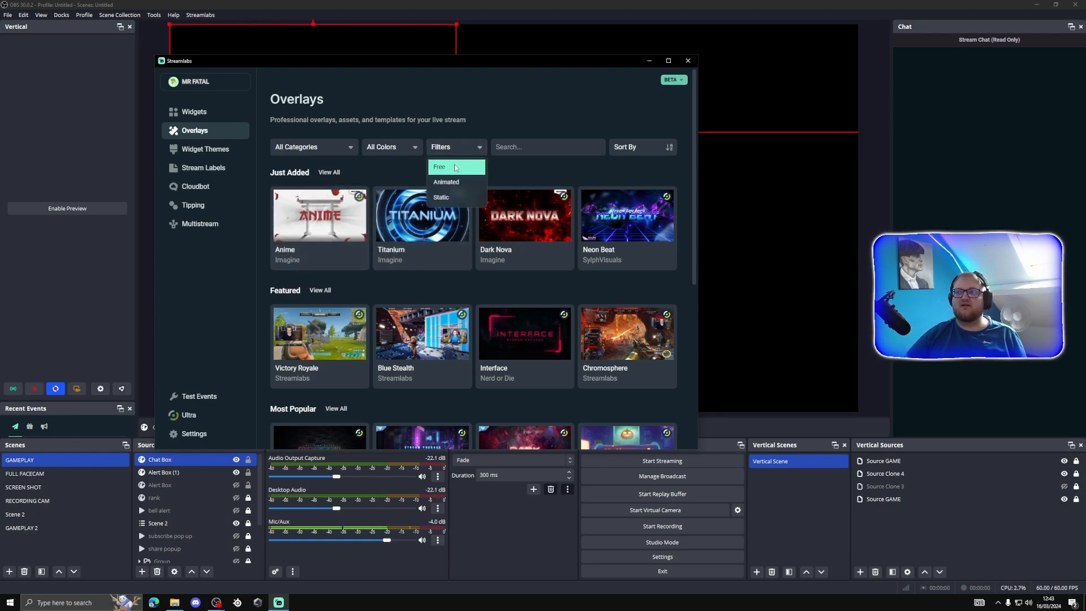
click(456, 168)
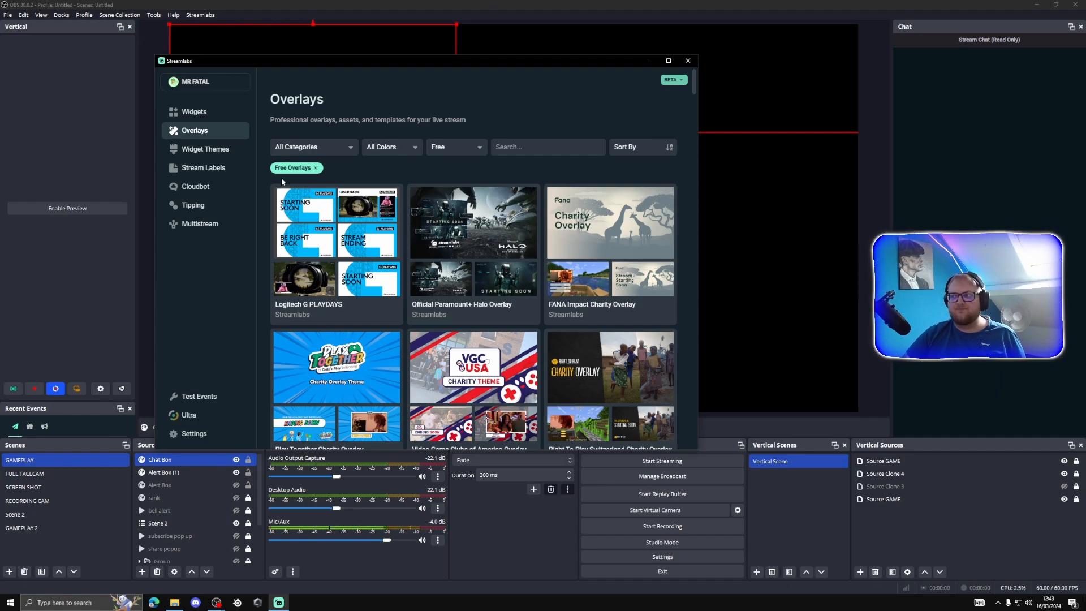
scroll(624, 272, down, 2)
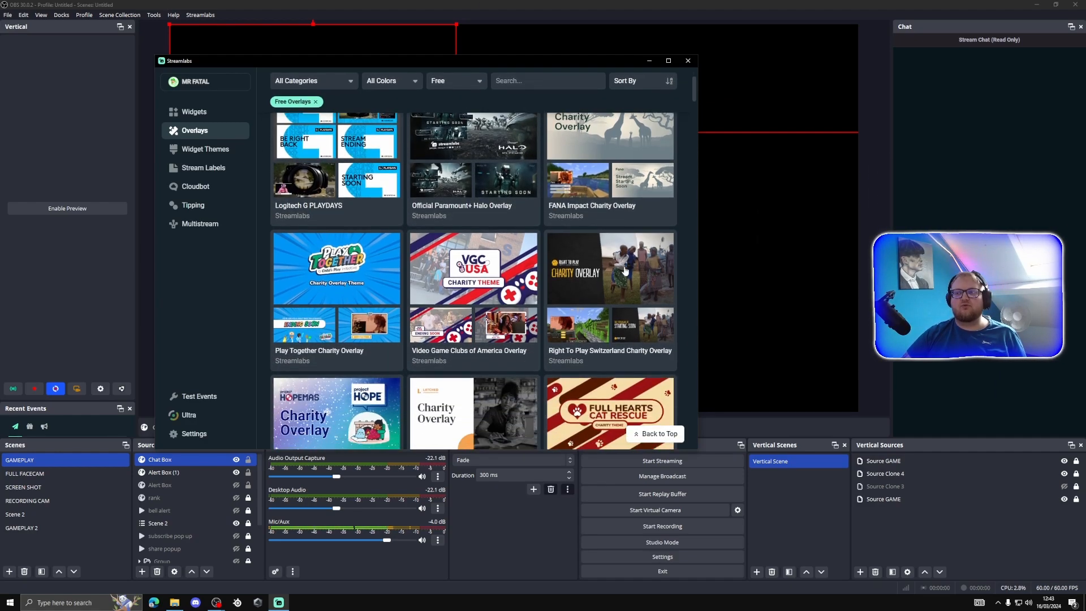
scroll(628, 272, up, 4)
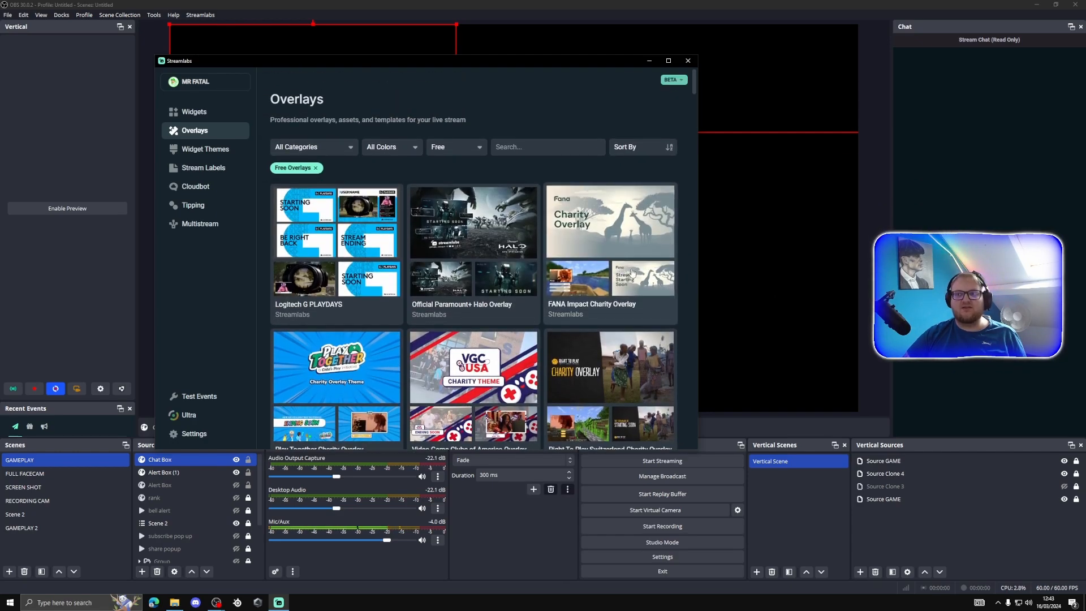
- Filter the widget themes to free Alert Box themes in the Action category
click(205, 148)
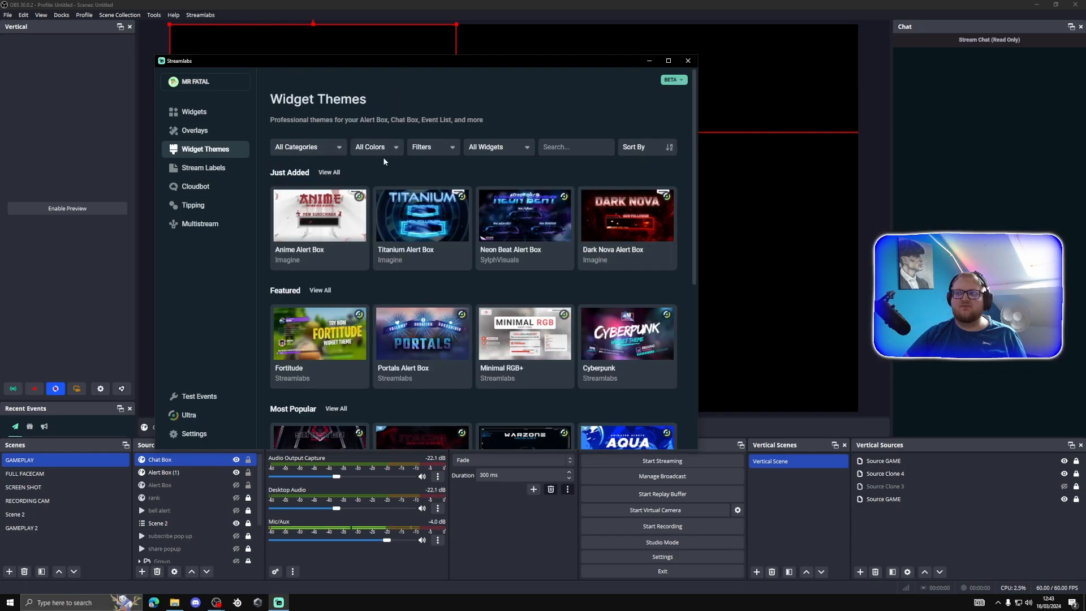
click(443, 148)
click(435, 166)
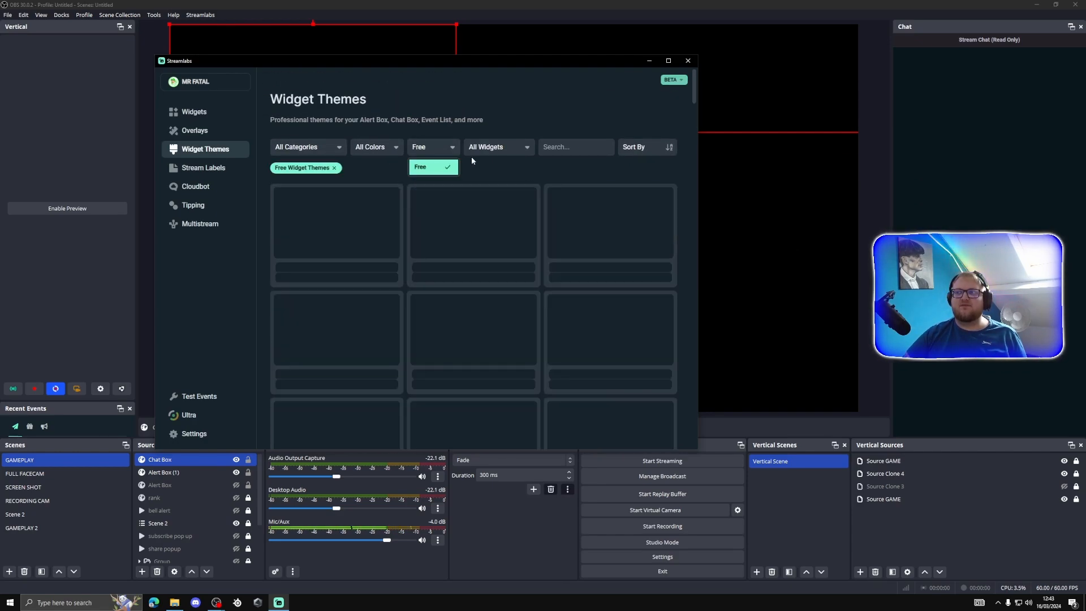
click(486, 147)
click(479, 166)
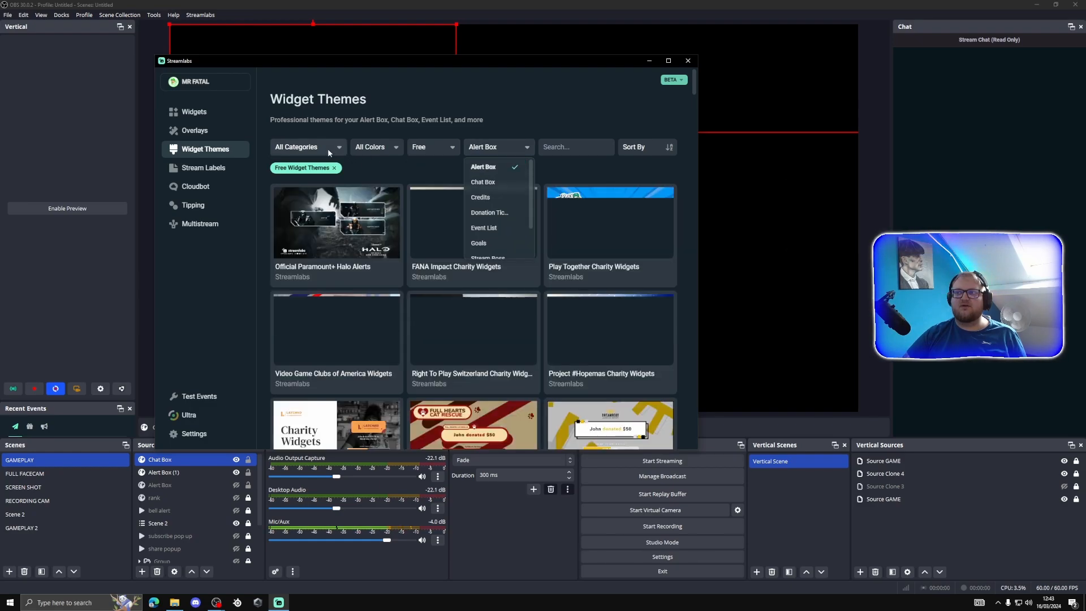
click(303, 147)
click(300, 181)
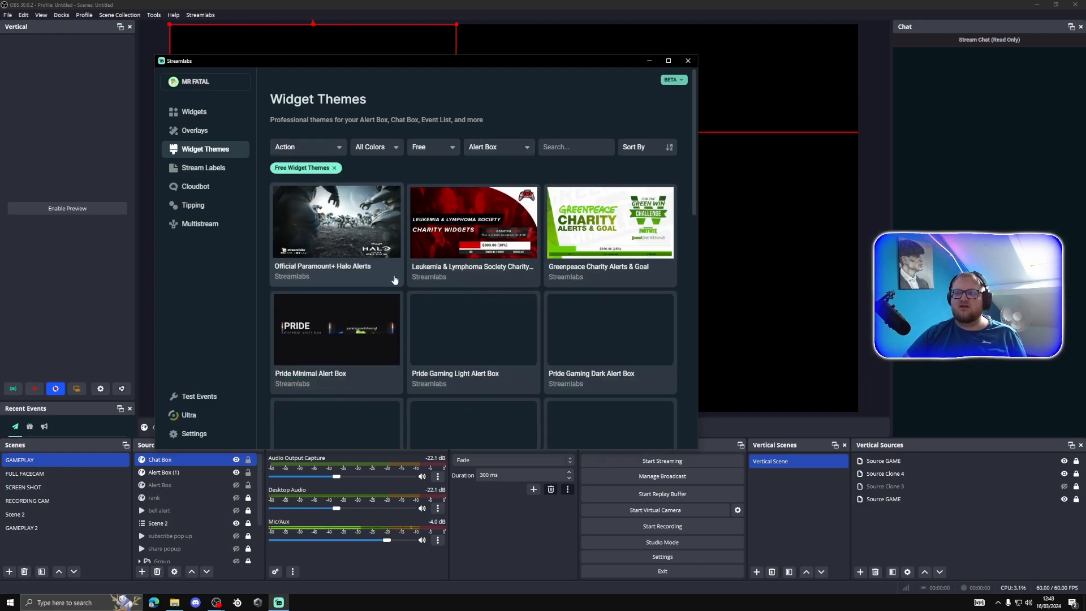
- Browse the filtered themes and open the details page of the Ace Alert Box theme
scroll(553, 278, down, 10)
scroll(553, 277, up, 2)
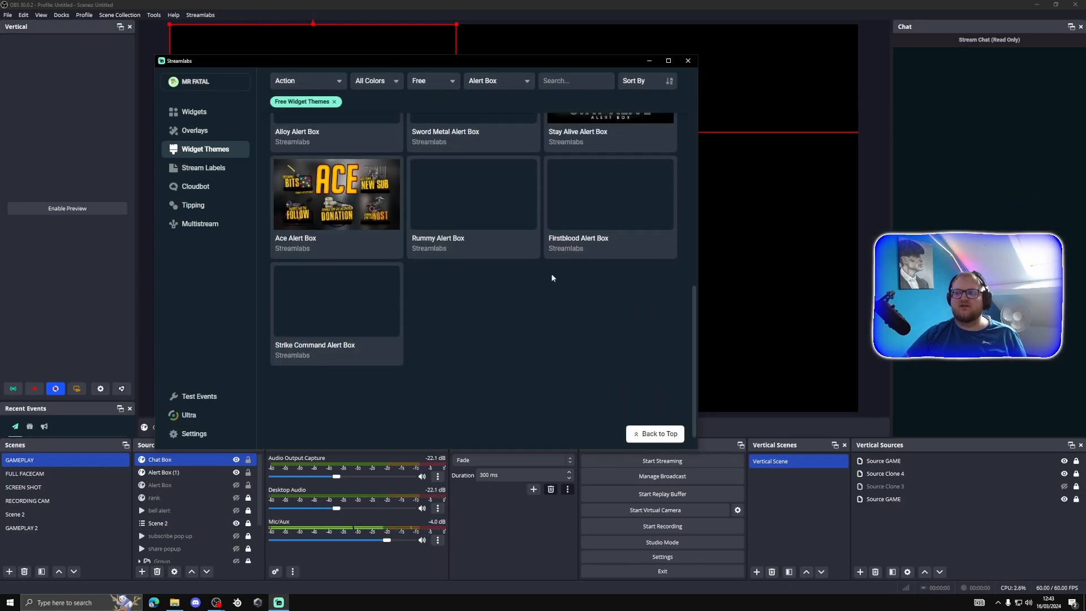
click(338, 239)
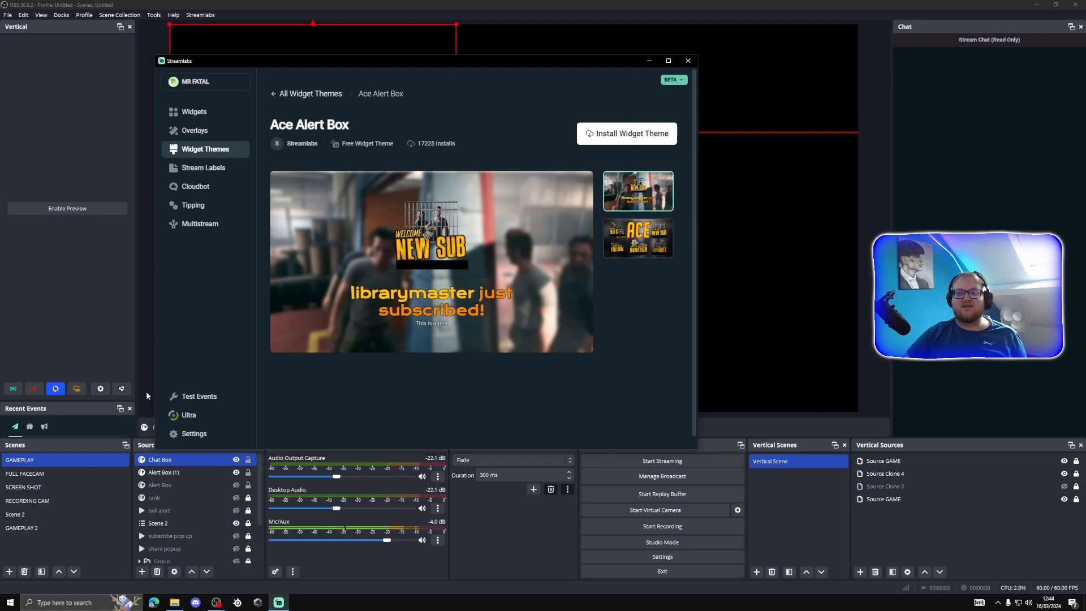
- Send a YouTube Membership test event and move the Streamlabs window aside to uncover the scene preview
click(171, 398)
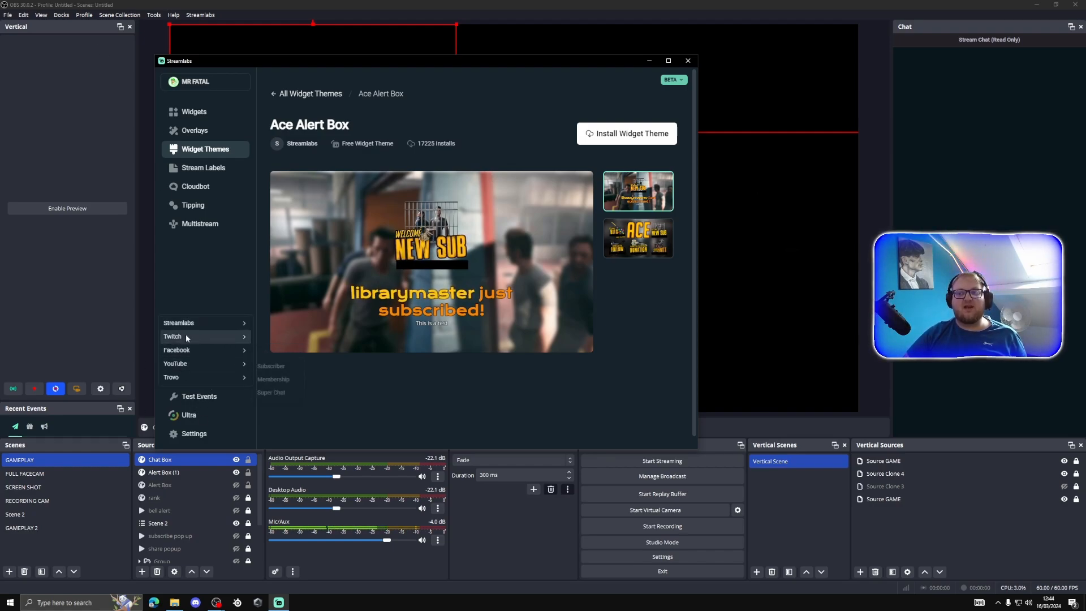
mouse_move(213, 364)
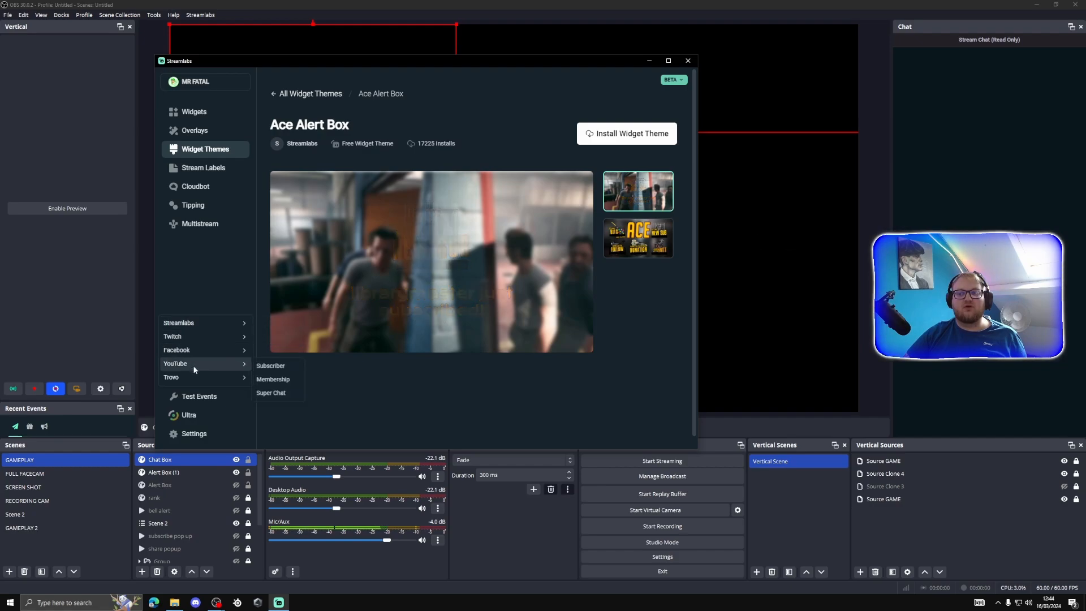
click(276, 379)
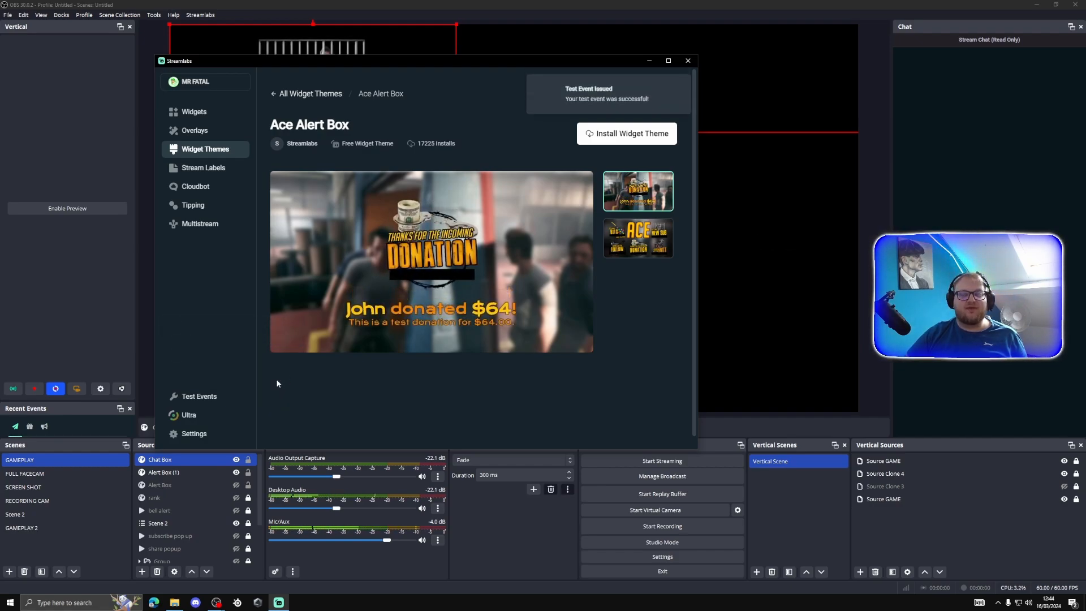
drag(338, 65, 663, 45)
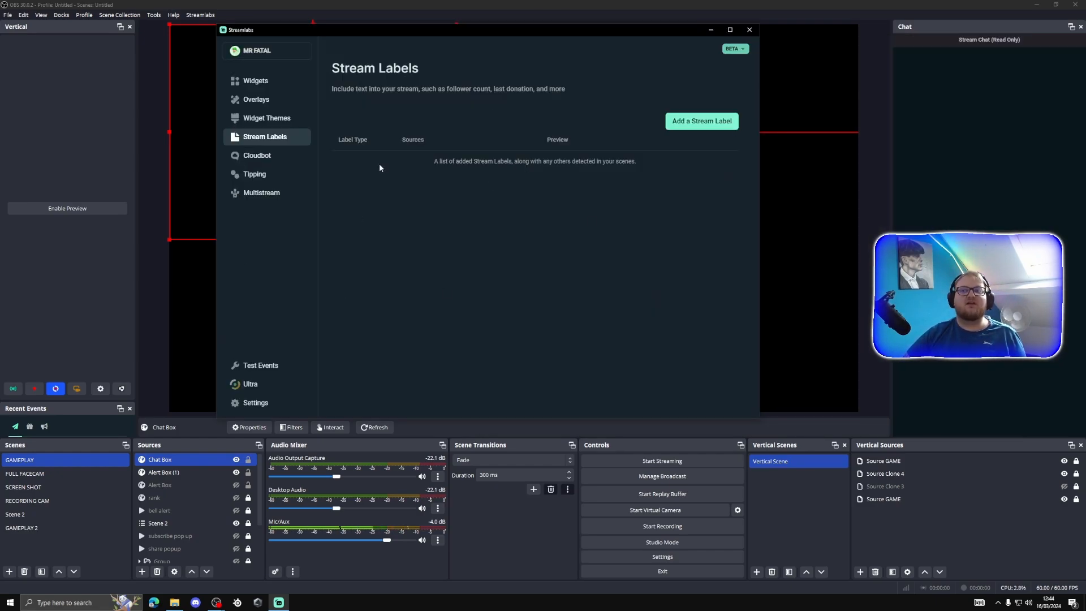
- Add the All-Time Top Donations stream label to the current scene
click(702, 121)
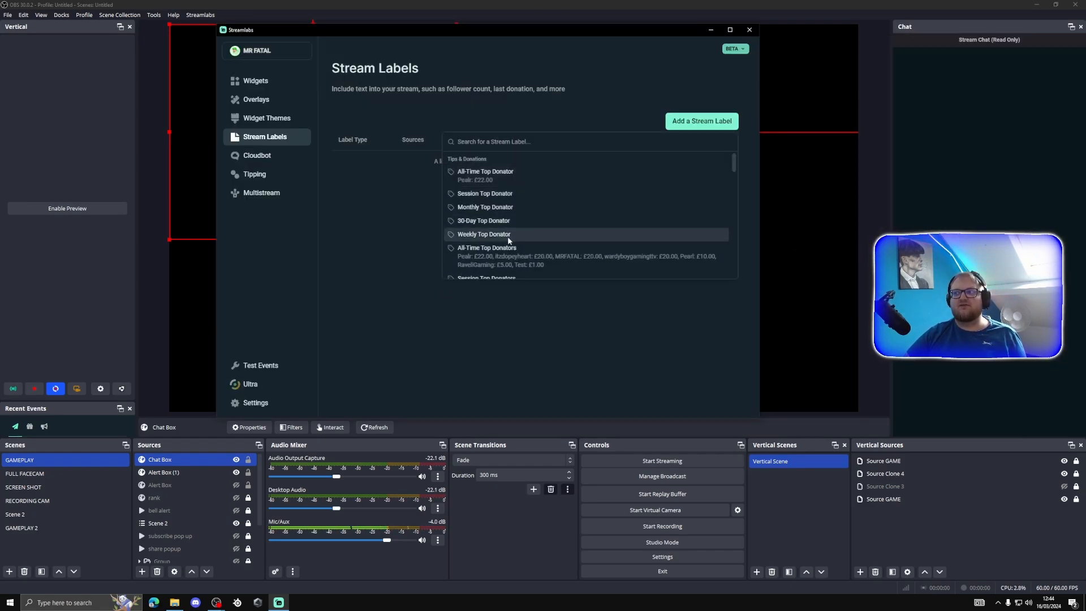
scroll(518, 221, down, 3)
scroll(518, 220, down, 5)
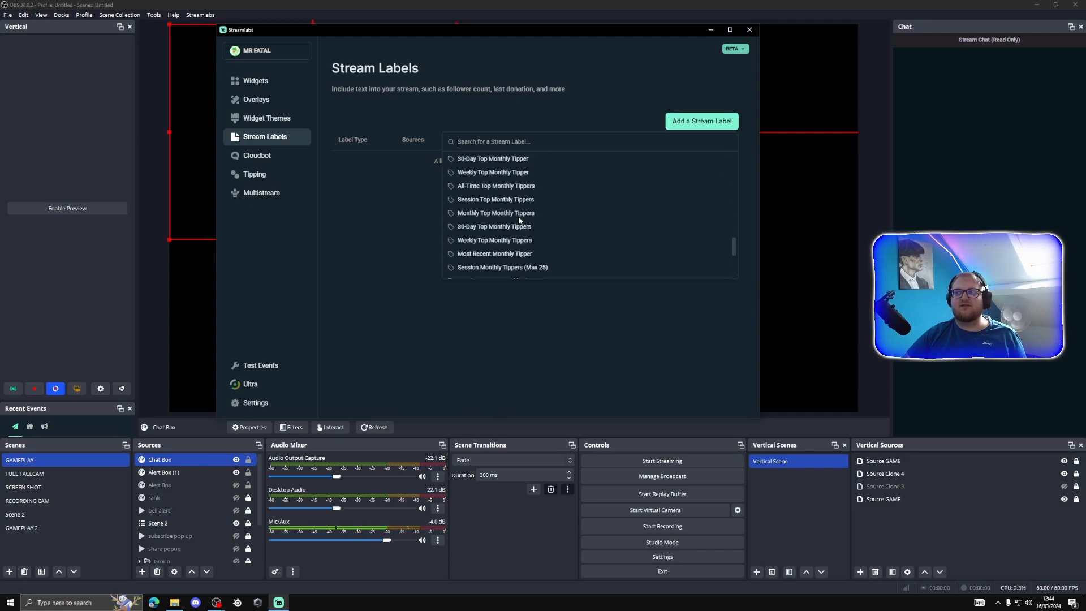
scroll(519, 221, up, 5)
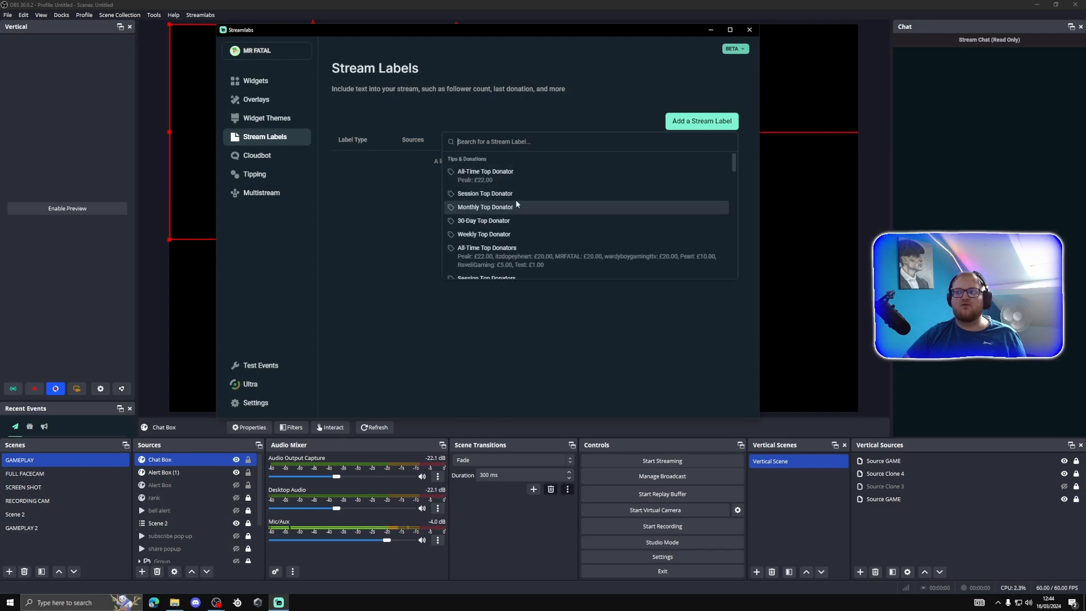
scroll(516, 203, down, 1)
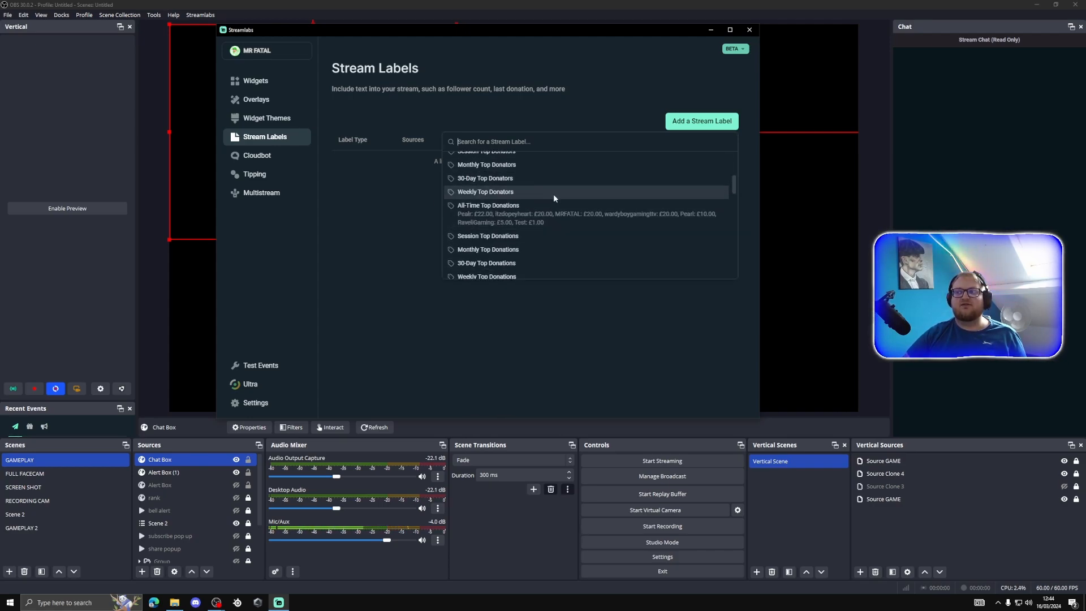
click(501, 213)
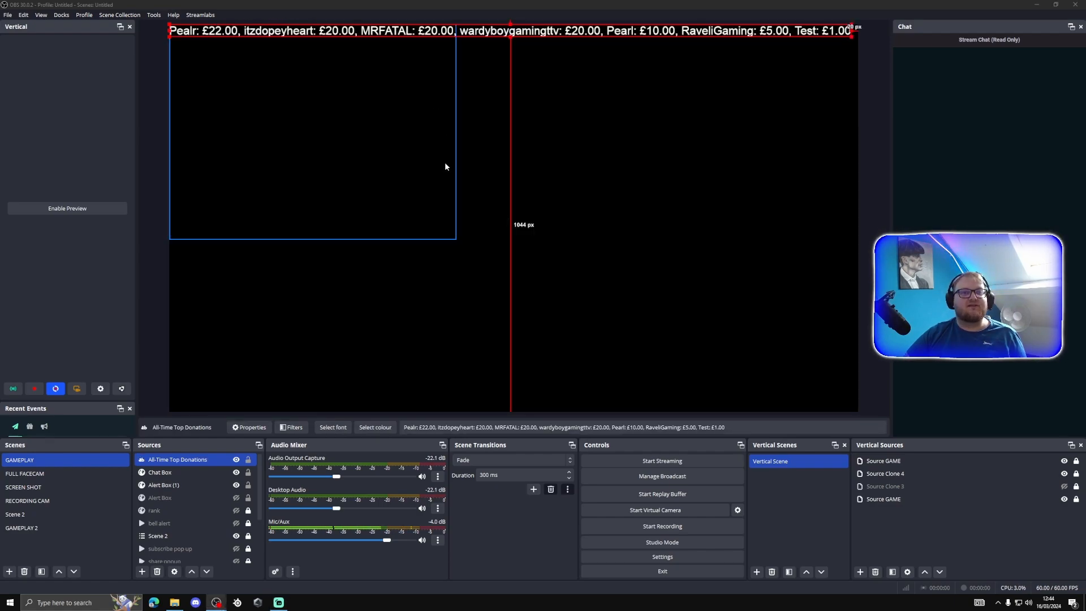
- Reopen Streamlabs at the Multistream destinations and view the new destination form, cancelling it without entering anything
click(200, 14)
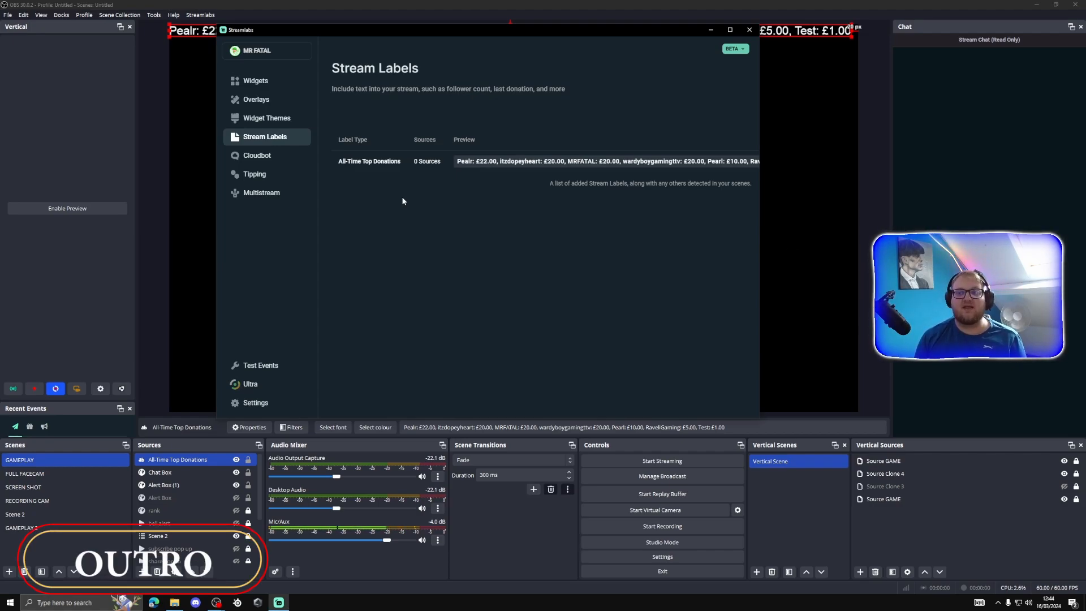
click(269, 201)
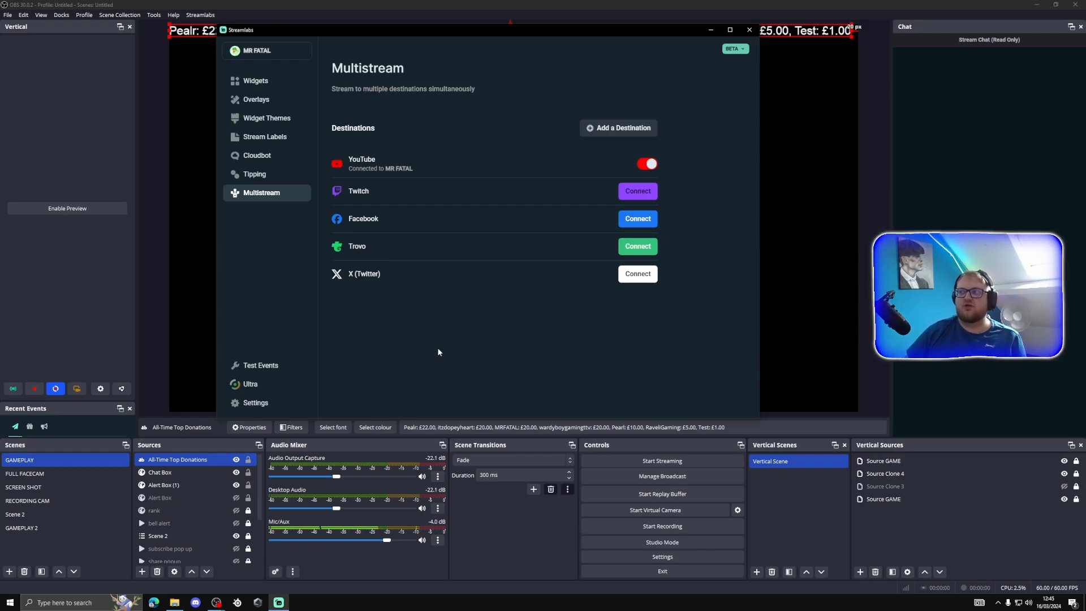
click(630, 131)
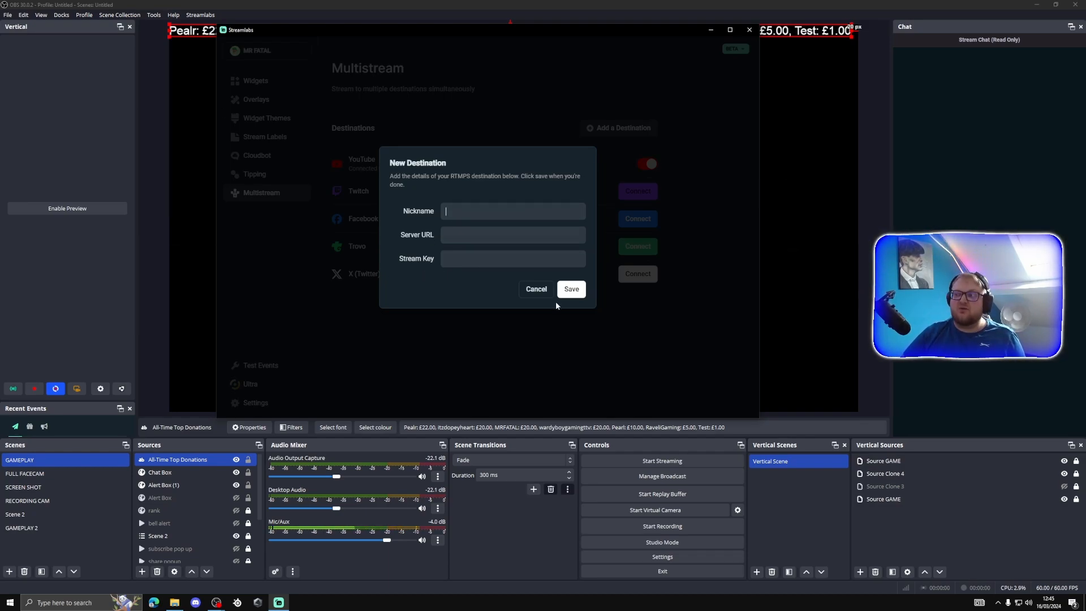
click(538, 290)
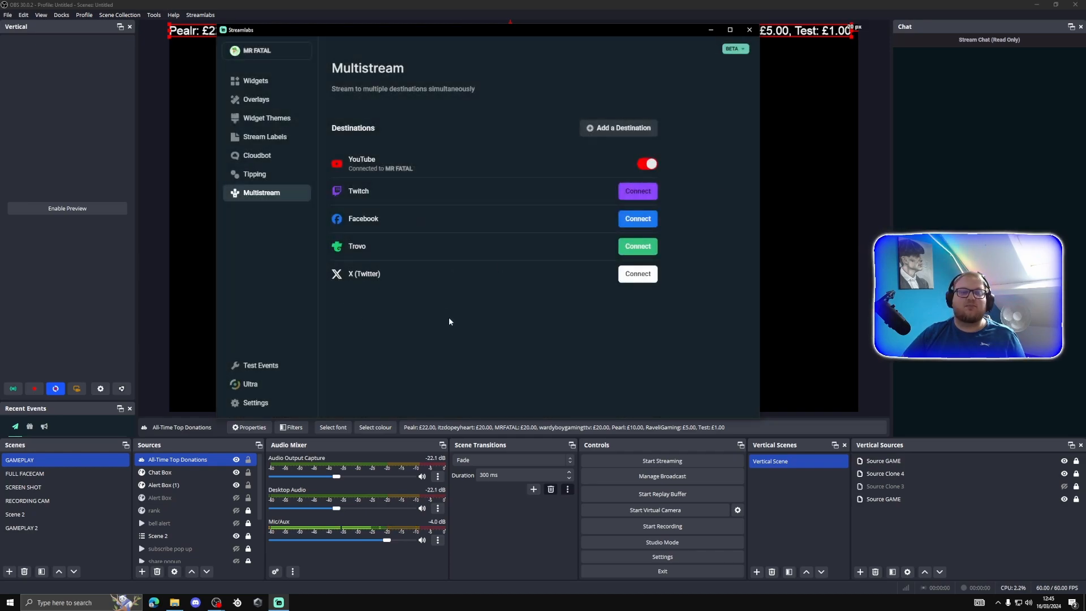